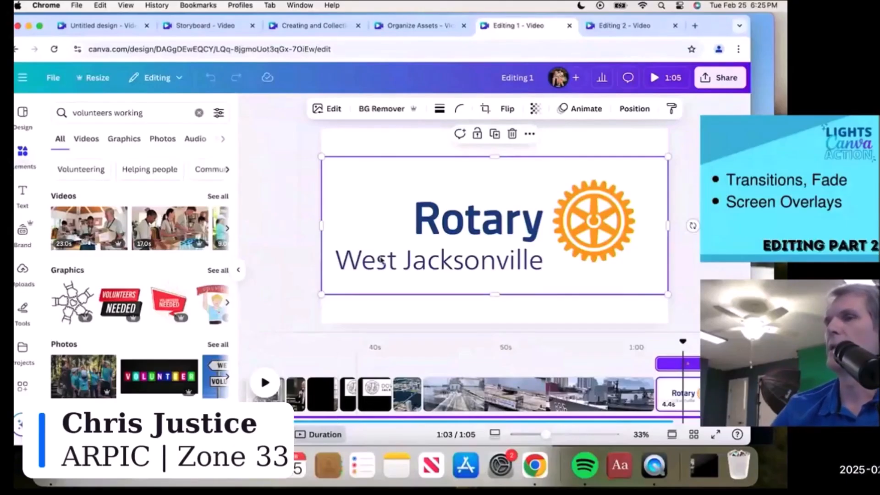
- Return from Editing 2 to Editing 1 and play its 6.2s lakeside opening clip
click(616, 27)
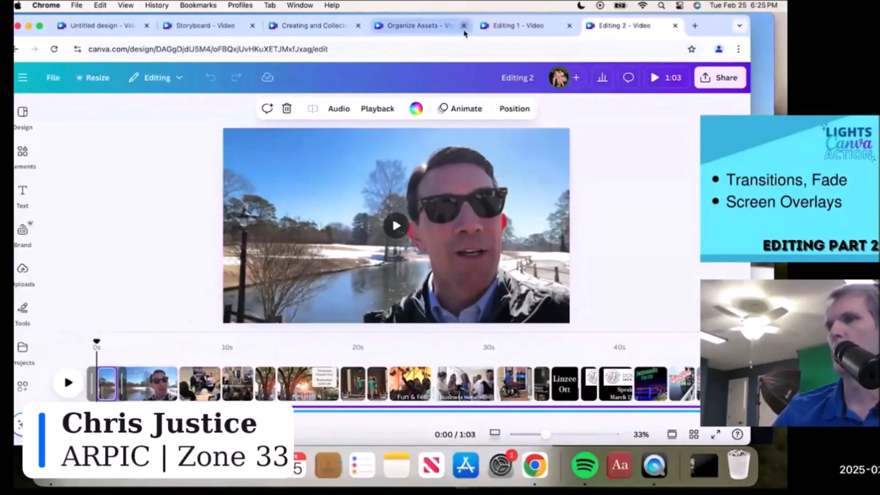
click(518, 32)
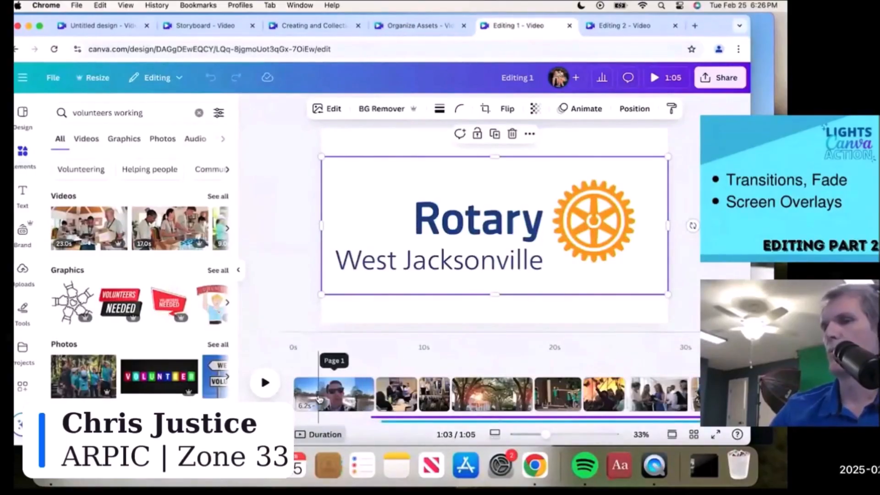
click(320, 397)
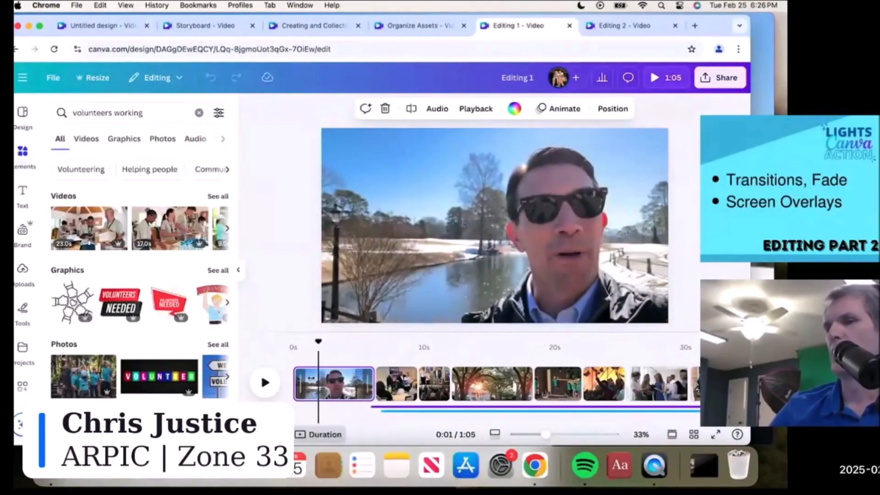
click(265, 383)
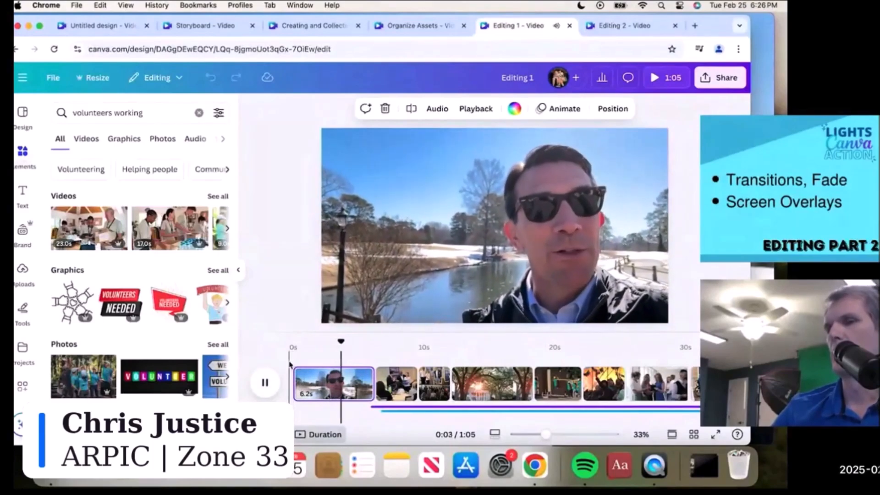
click(294, 359)
click(266, 382)
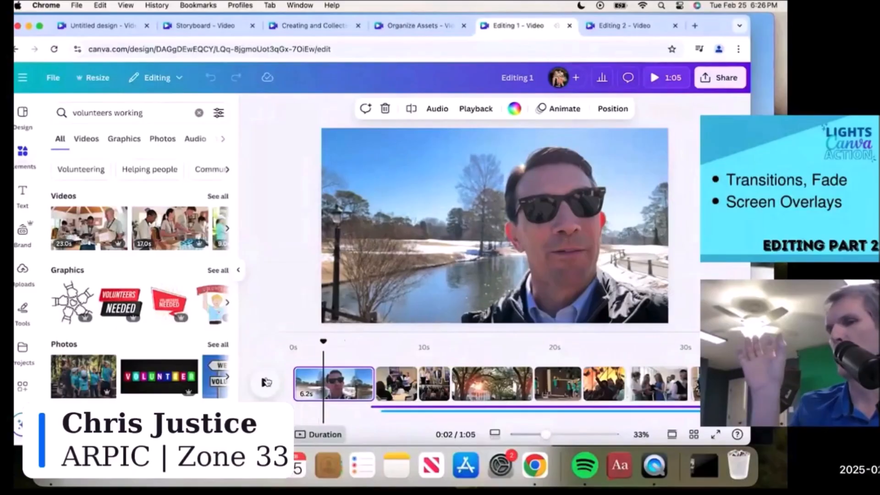
- Split the opening clip at about 0:01 with Split page
click(315, 387)
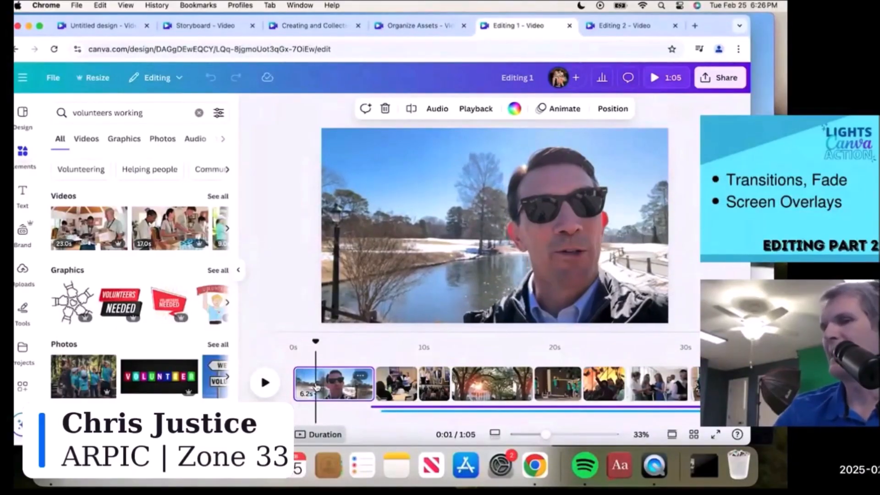
right_click(317, 387)
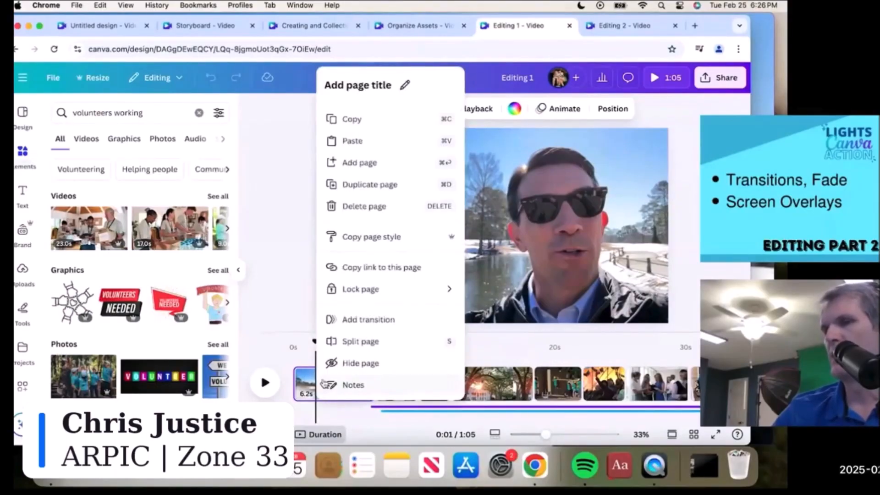
click(364, 343)
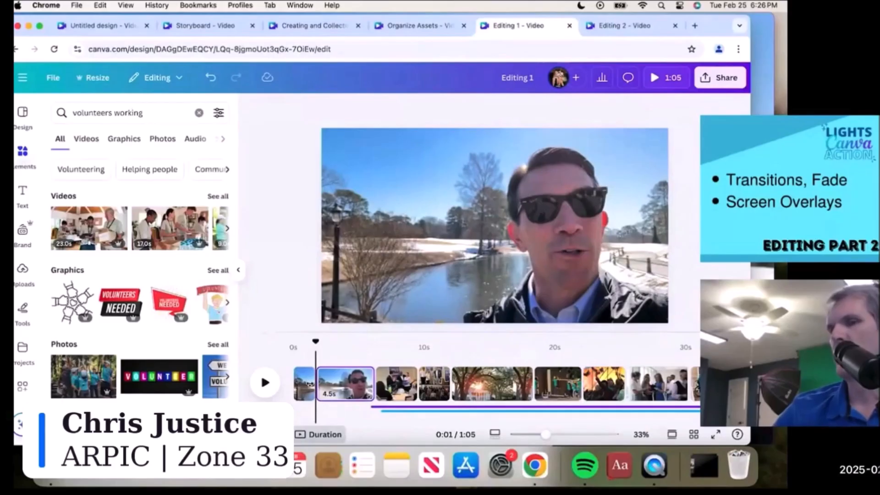
- Play back the split opening, select the 4.5s piece, then switch to Editing 2
click(296, 367)
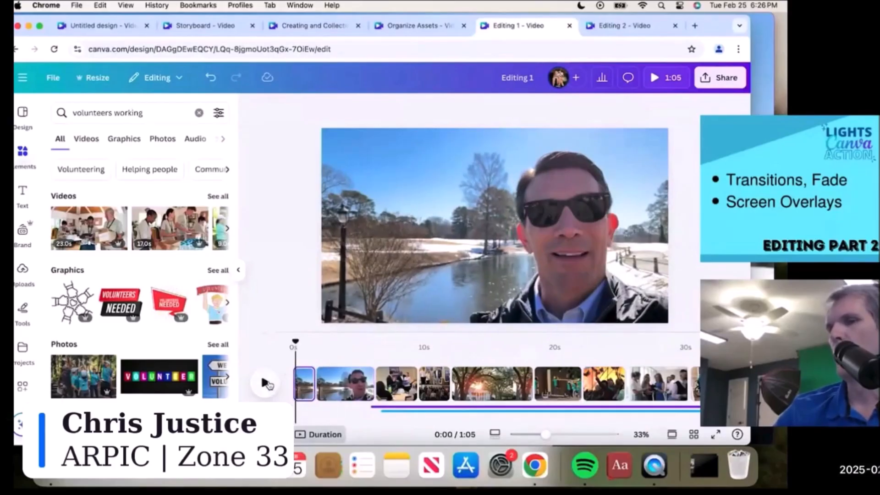
click(266, 384)
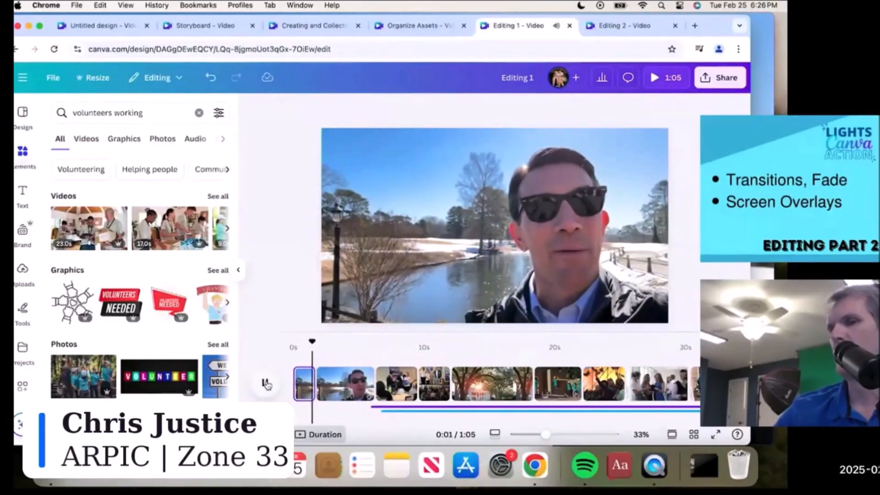
click(266, 384)
click(334, 383)
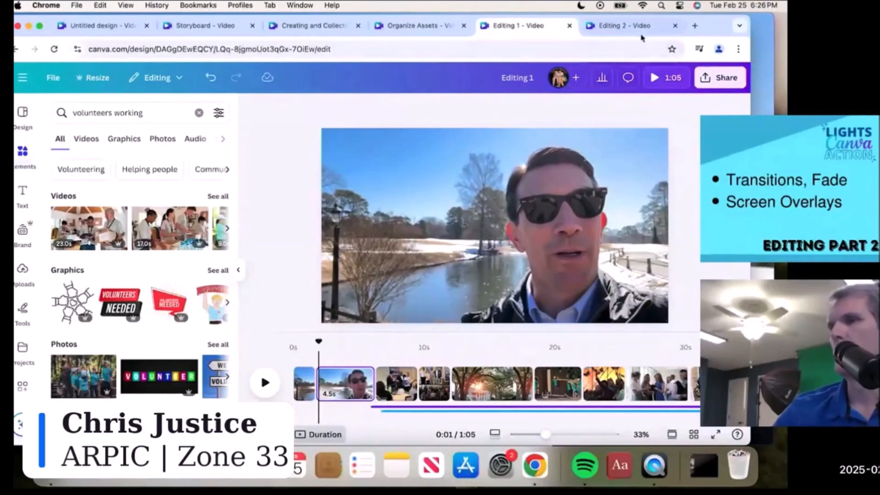
click(624, 25)
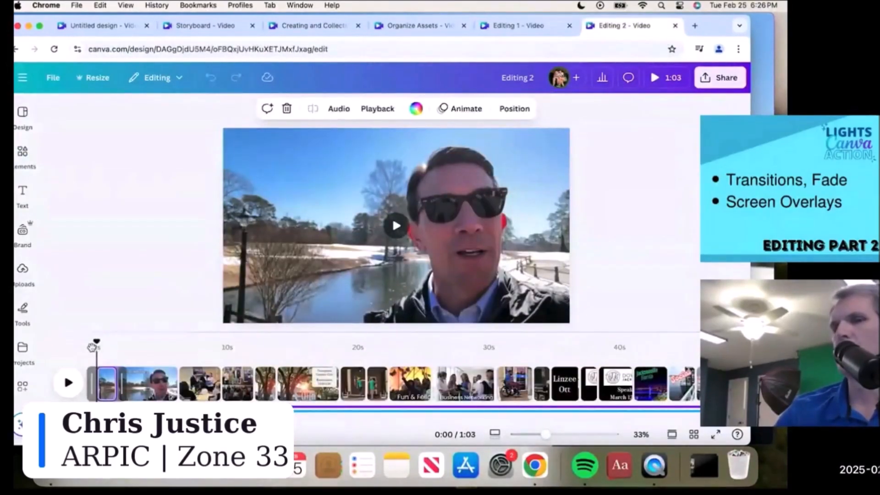
- Preview the Editing 2 intro and select the speaker-name title on the 4.6s second clip
click(69, 382)
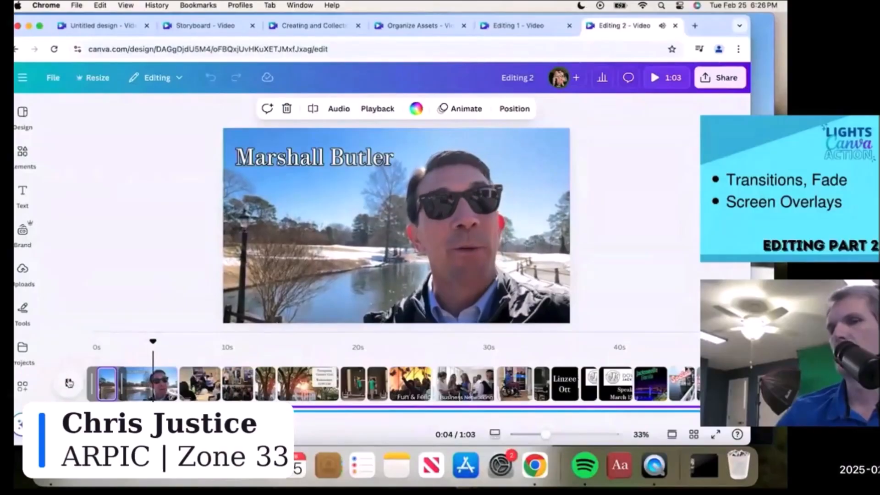
click(68, 382)
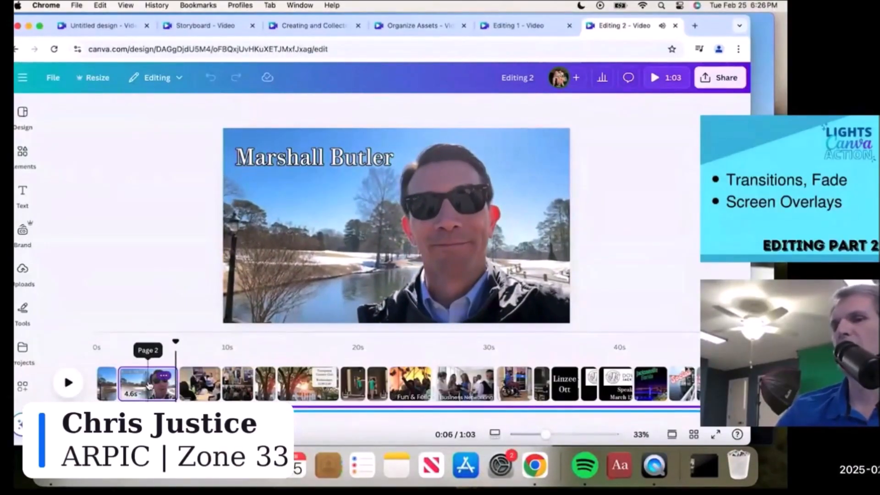
click(143, 385)
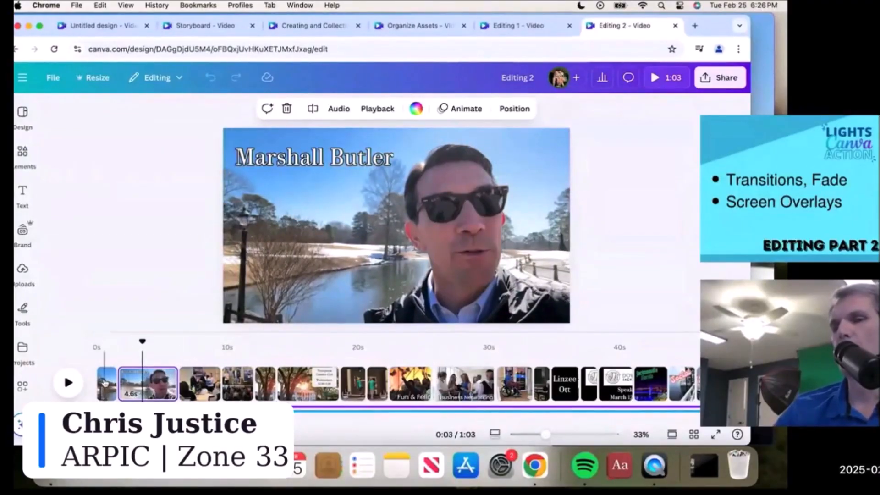
click(105, 384)
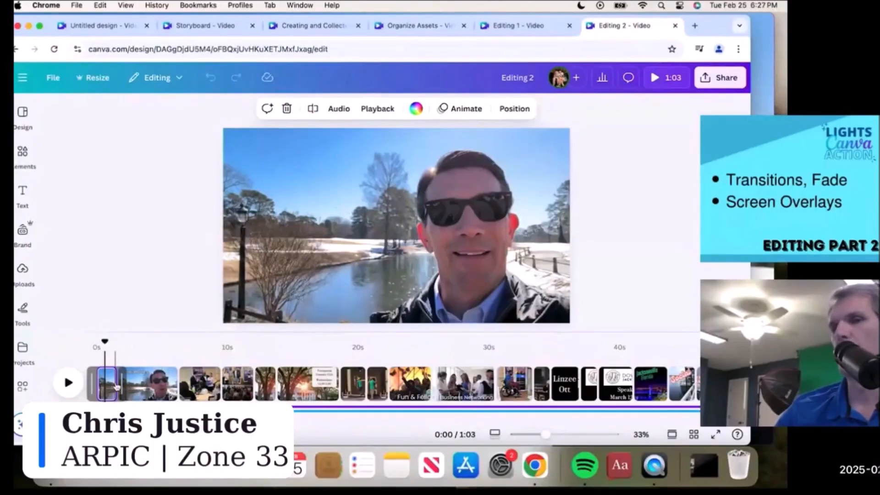
click(145, 384)
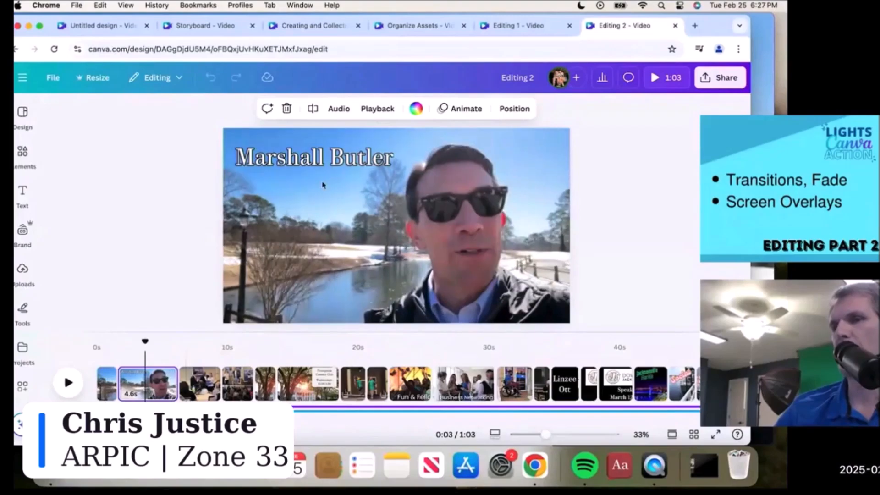
click(335, 158)
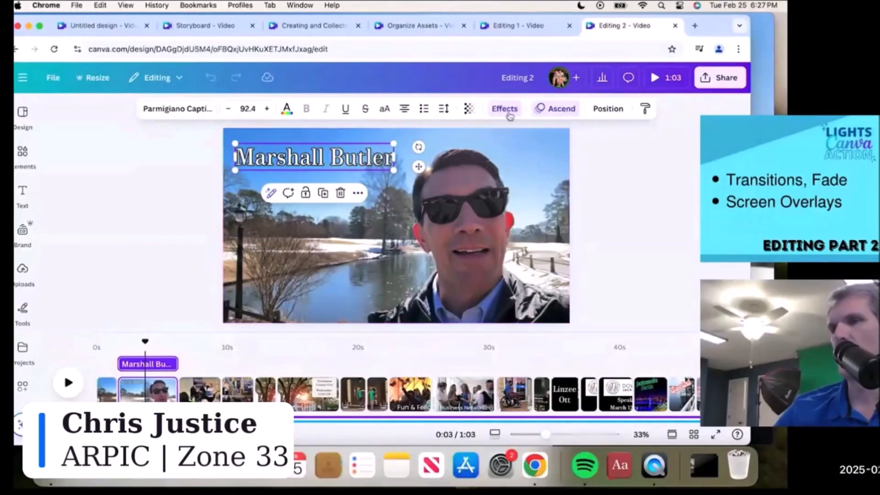
- Add a new text box to the 4.6s clip and widen it to fit one line
click(509, 110)
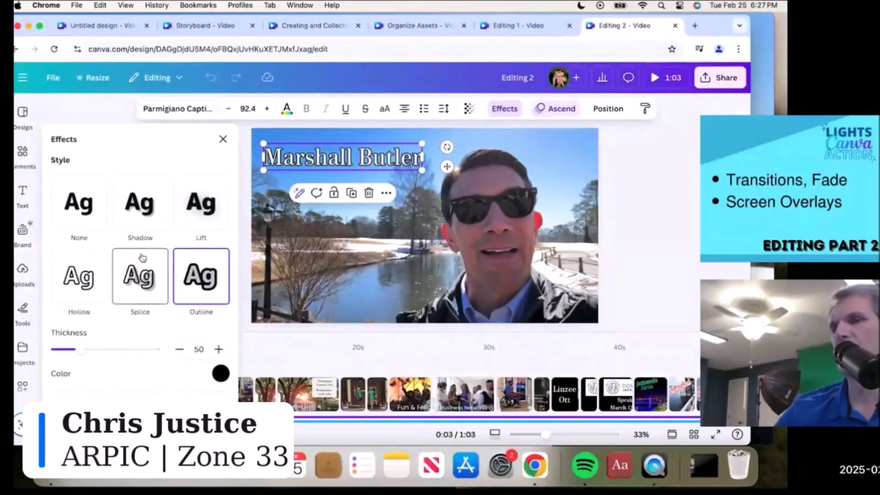
click(662, 194)
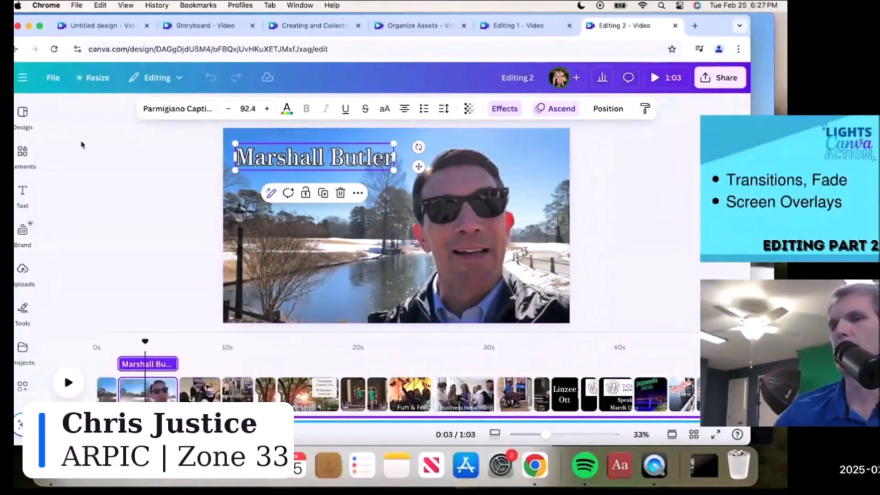
mouse_move(20, 212)
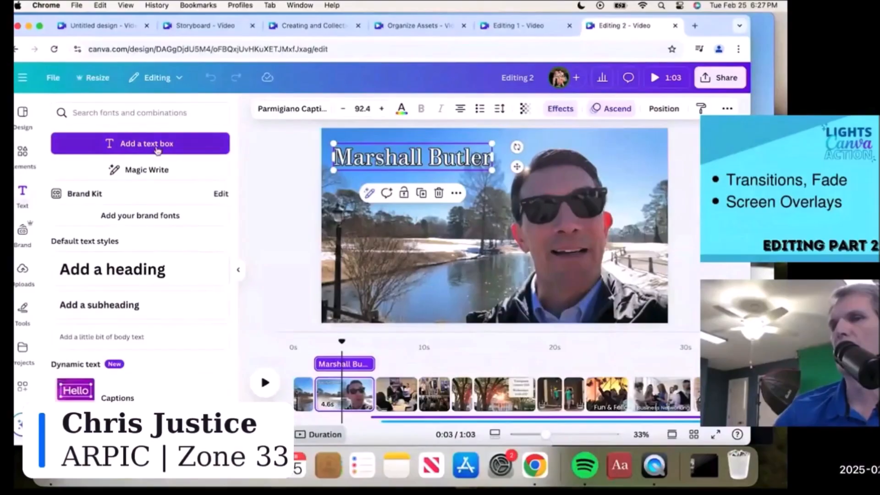
click(157, 145)
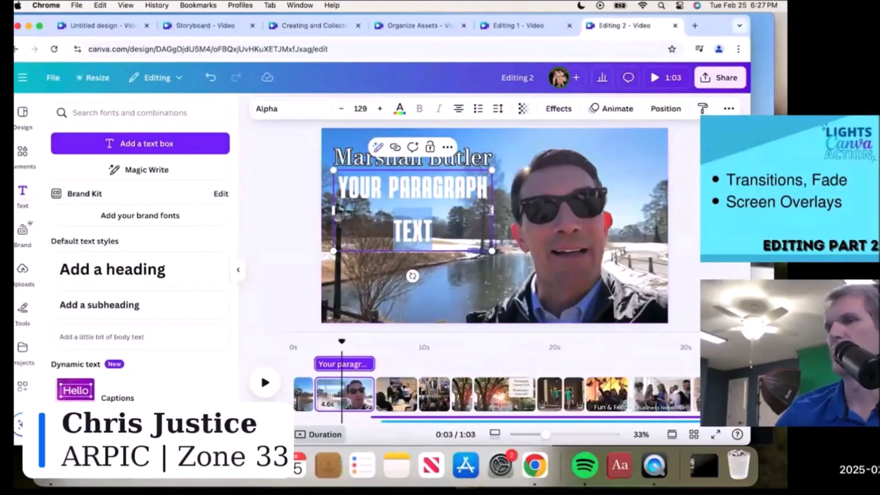
drag(521, 213, 577, 209)
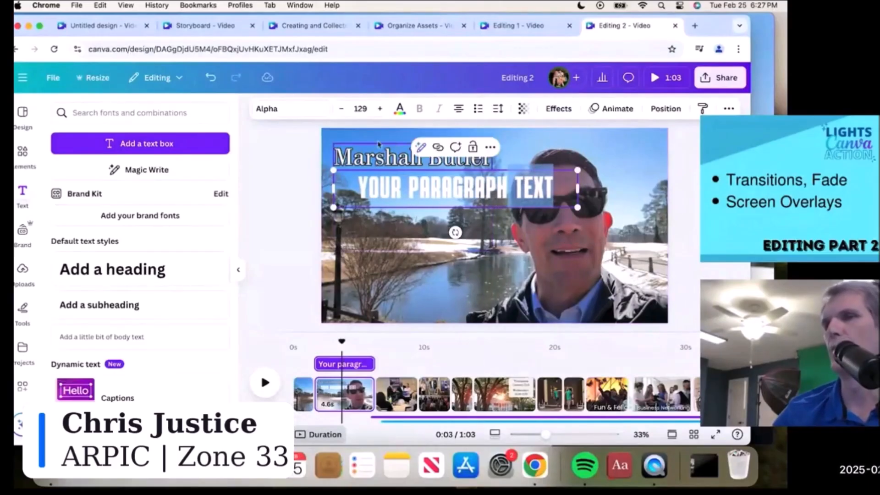
- Set the new text box to Canva Sans, type 'Marshall', and select the word
click(323, 110)
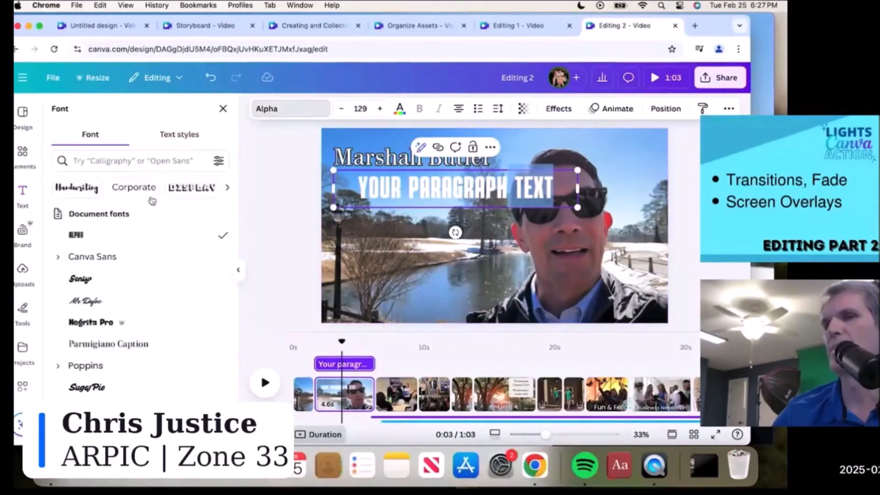
click(107, 258)
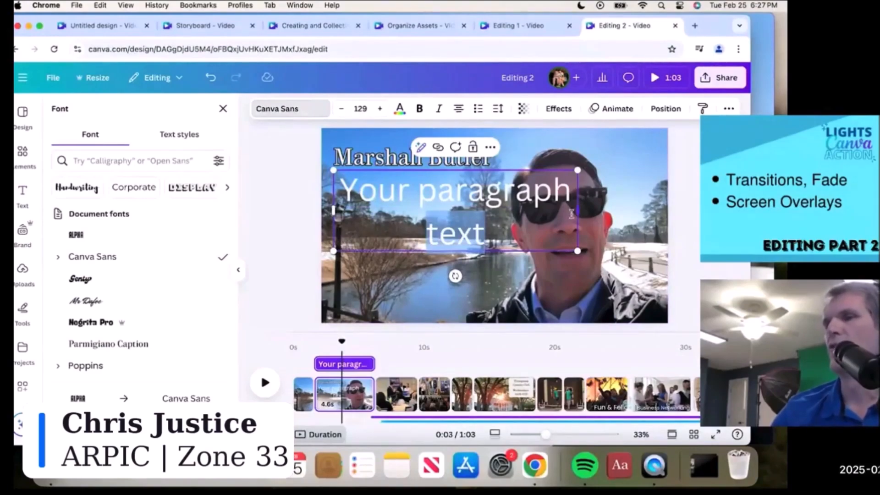
key(Right)
key(BackSpace)
key(BackSpace)
key(BackSpace)
key(BackSpace)
key(BackSpace)
key(BackSpace)
key(BackSpace)
key(BackSpace)
key(BackSpace)
key(BackSpace)
key(BackSpace)
key(BackSpace)
key(BackSpace)
key(BackSpace)
key(BackSpace)
key(BackSpace)
key(BackSpace)
text(Marshall)
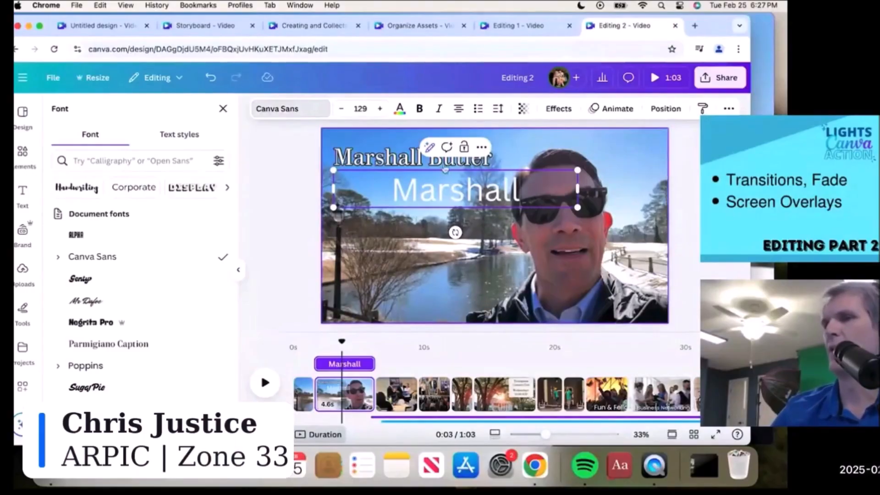
drag(524, 187, 351, 188)
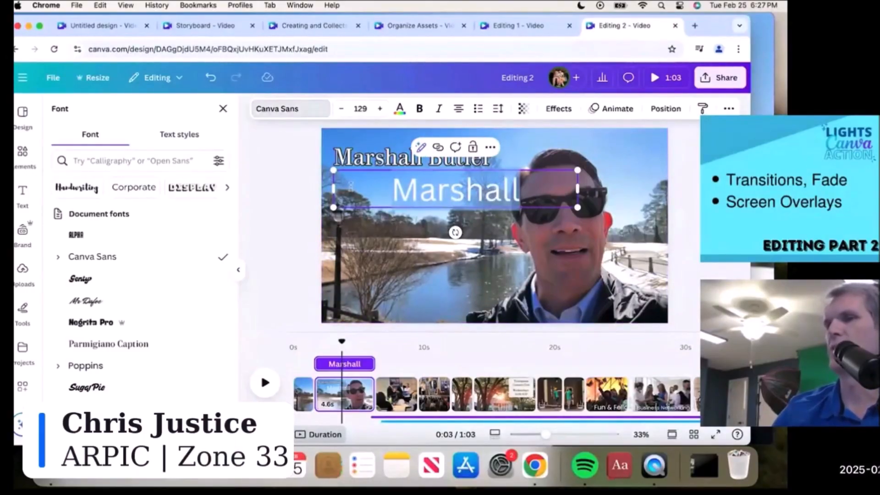
- Make the Marshall text black with a white Outline effect
click(399, 109)
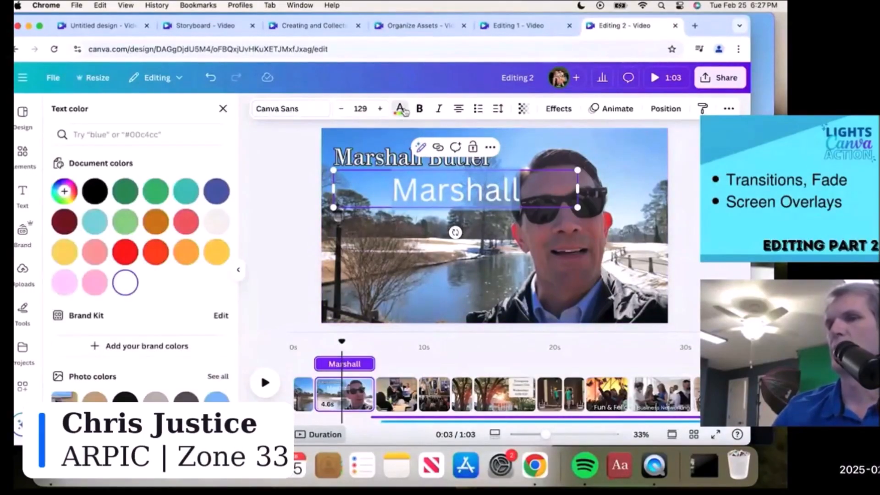
click(94, 190)
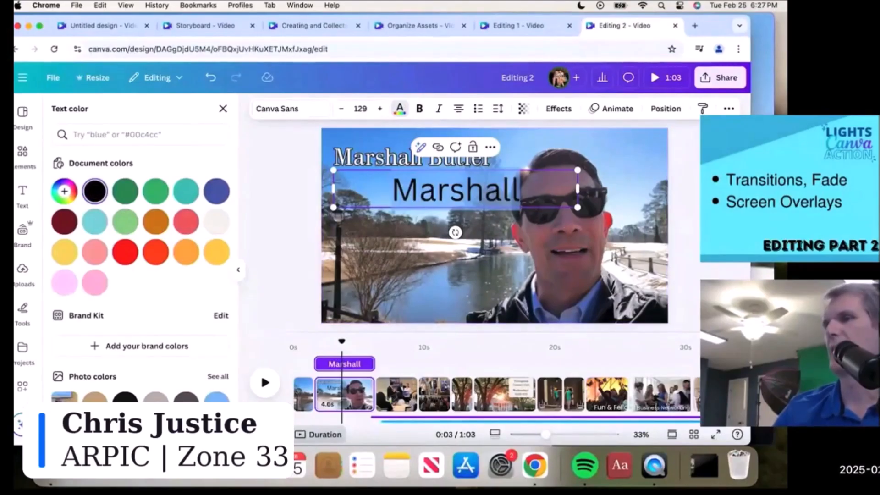
key(Escape)
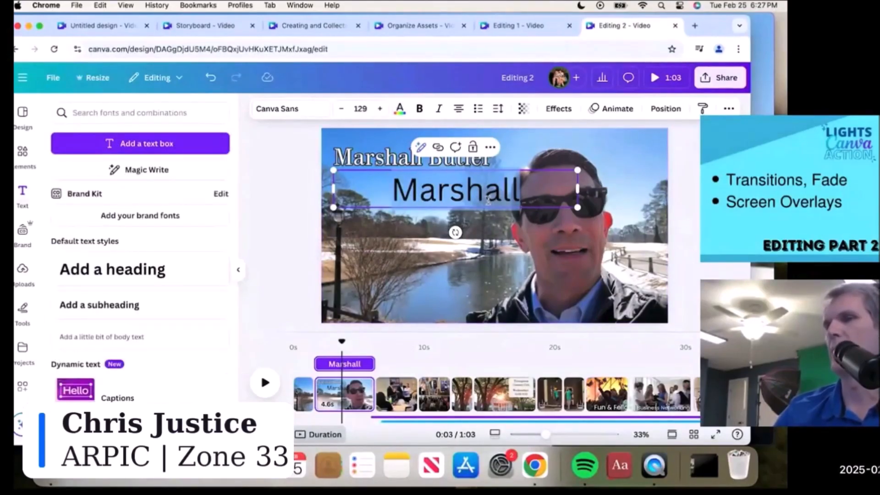
click(559, 110)
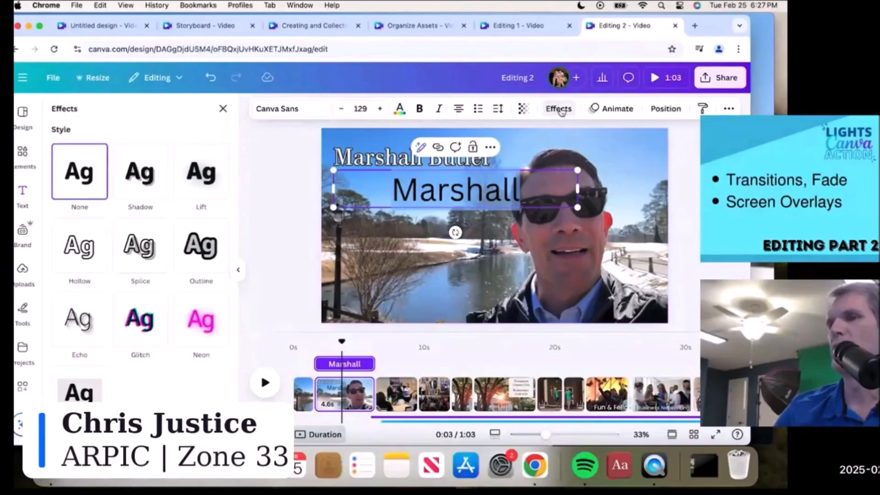
click(198, 247)
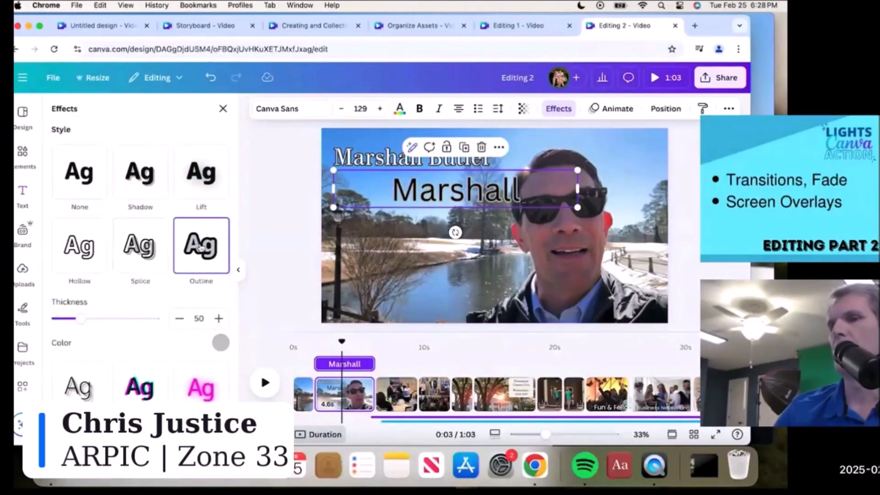
click(220, 343)
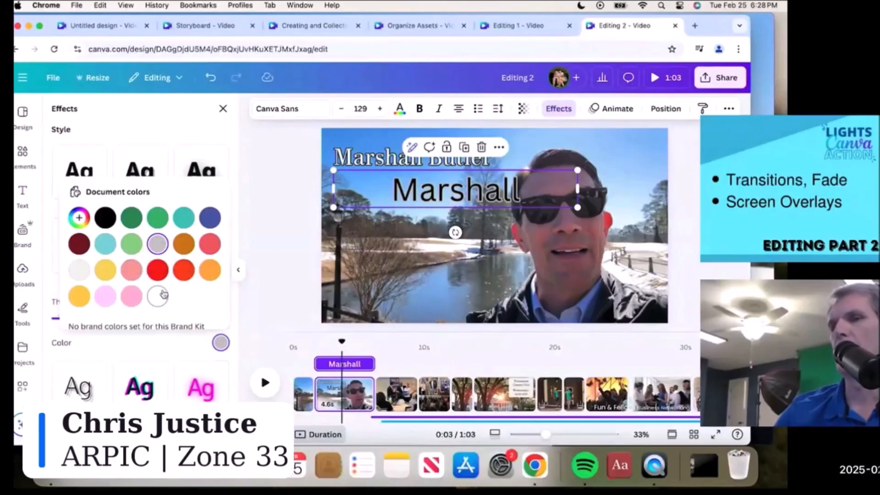
click(159, 294)
click(258, 298)
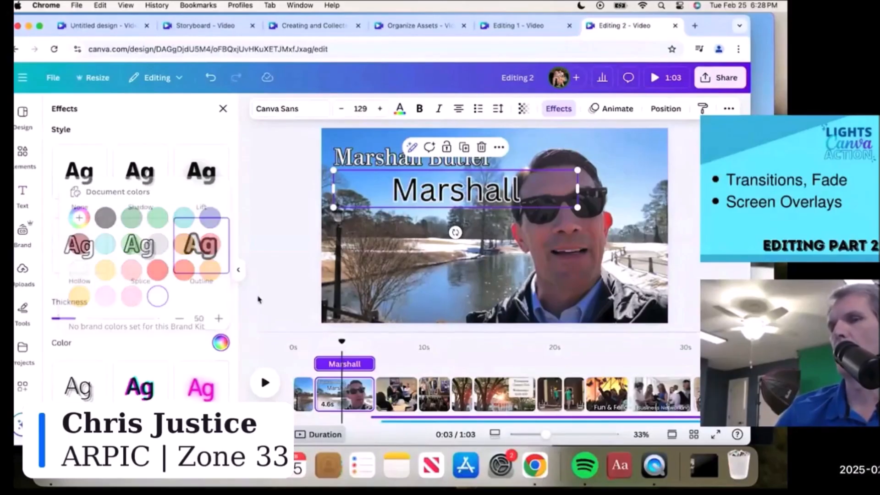
- Increase the Marshall title's outline thickness to 64
click(447, 187)
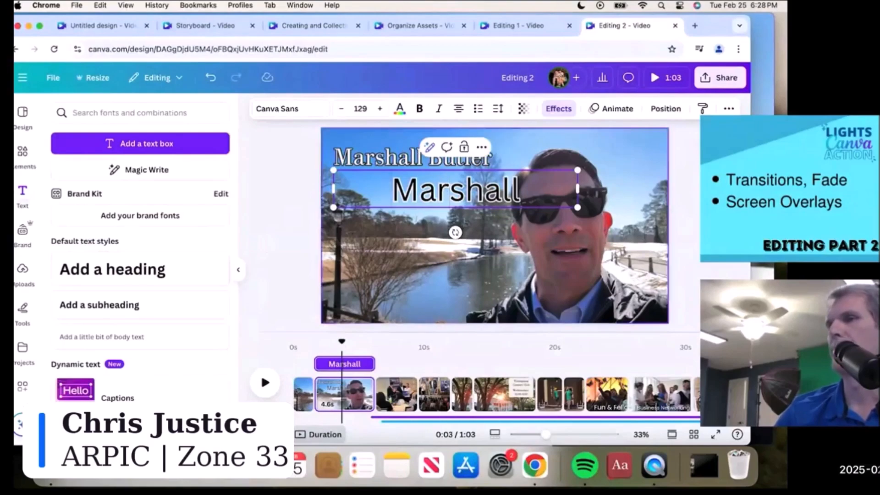
key(Escape)
click(523, 188)
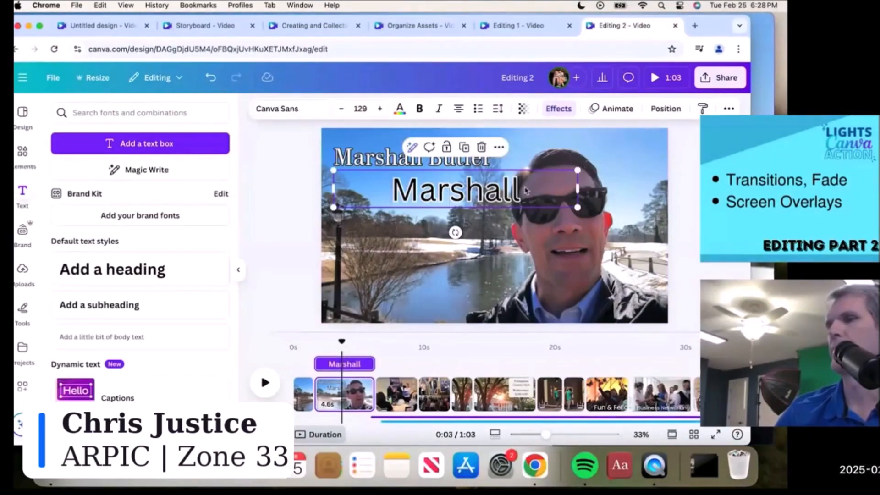
click(563, 111)
mouse_move(79, 319)
mouse_down()
mouse_move(103, 319)
mouse_move(78, 318)
mouse_move(99, 318)
mouse_move(87, 318)
mouse_up()
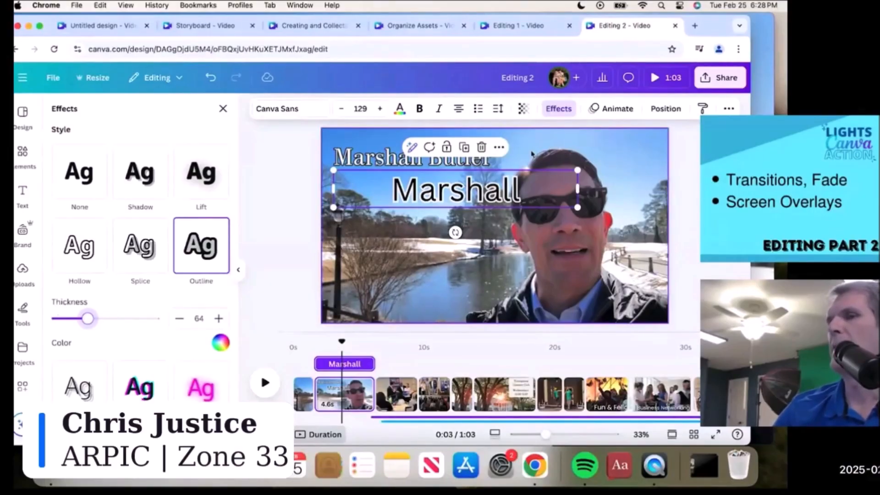
click(617, 108)
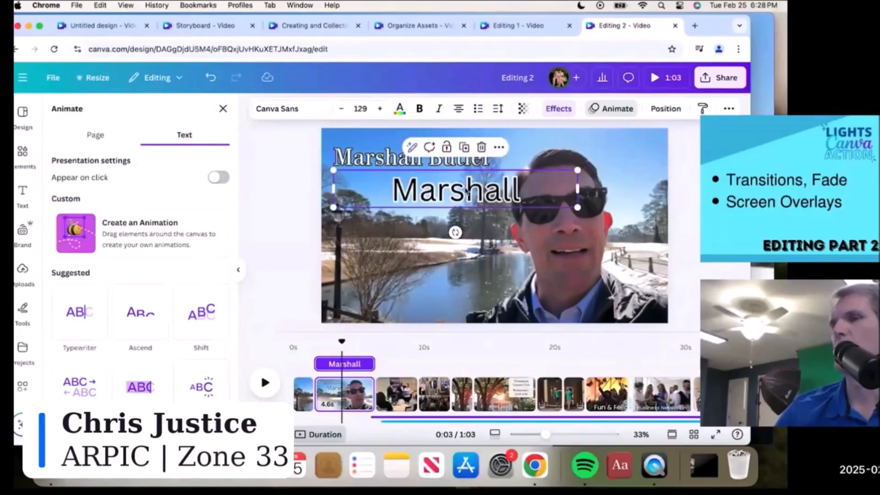
- Delete the Marshall title text box and go to the third clip with the Rotary photo
click(485, 178)
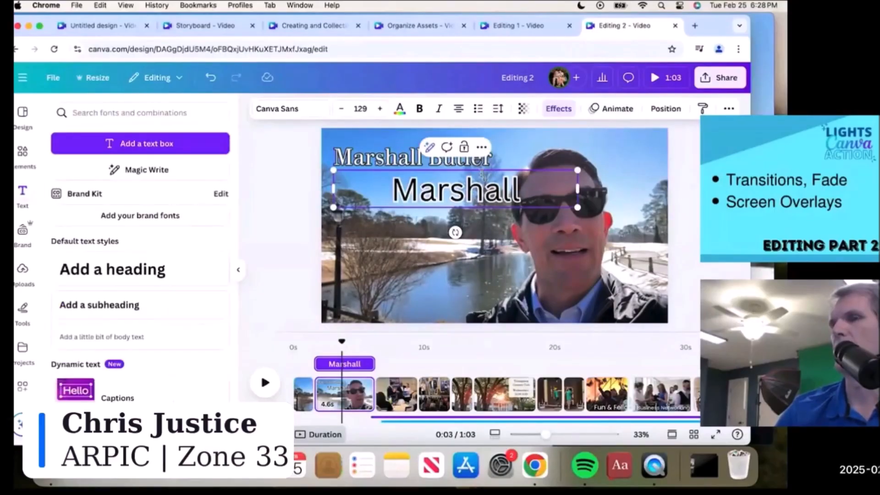
key(BackSpace)
click(472, 247)
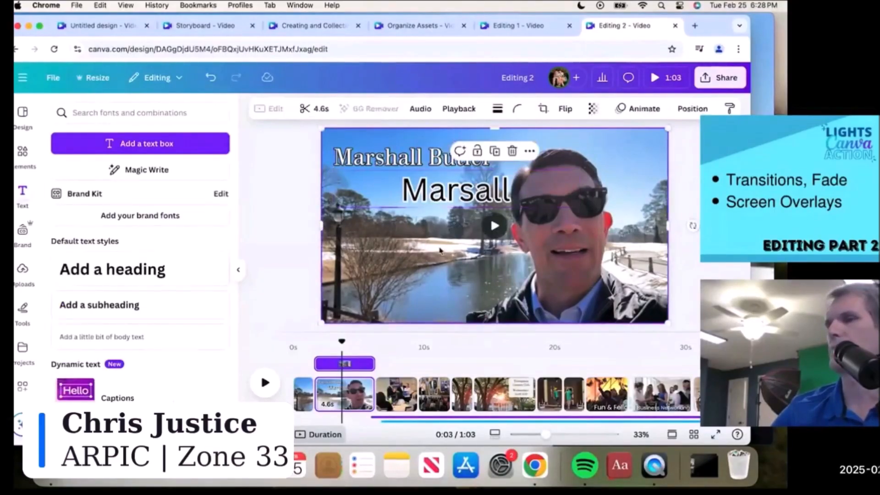
click(464, 193)
key(BackSpace)
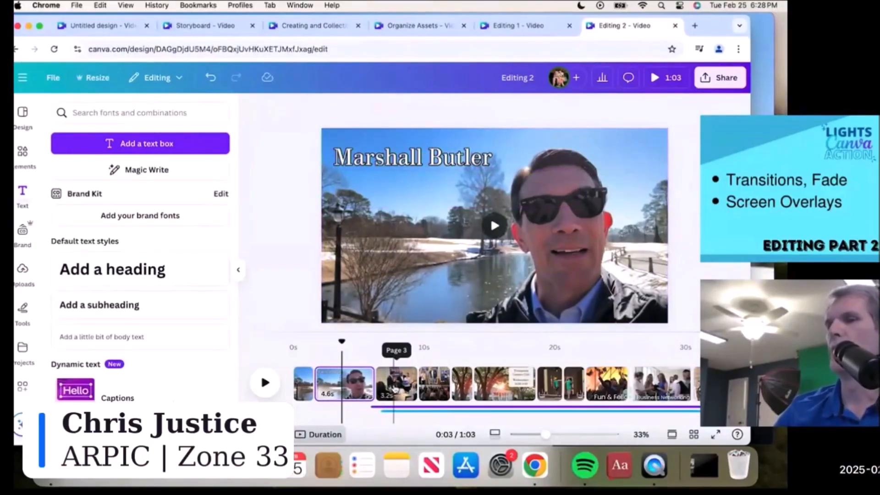
click(394, 389)
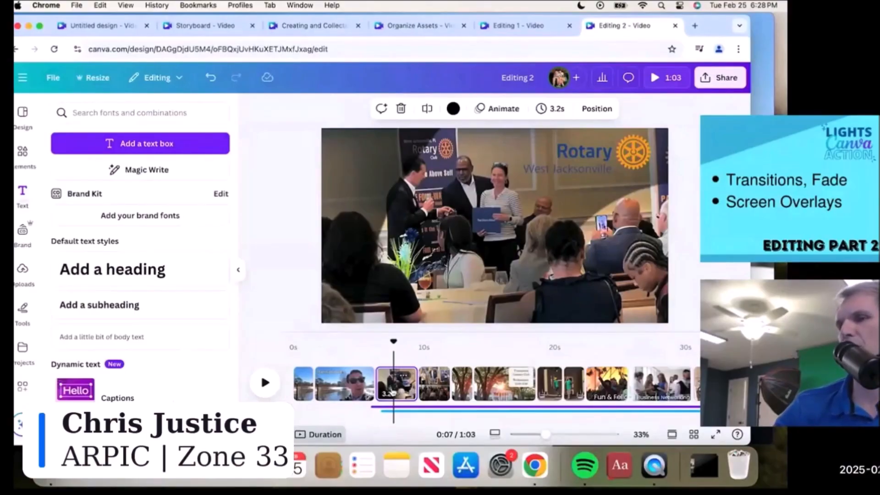
click(452, 238)
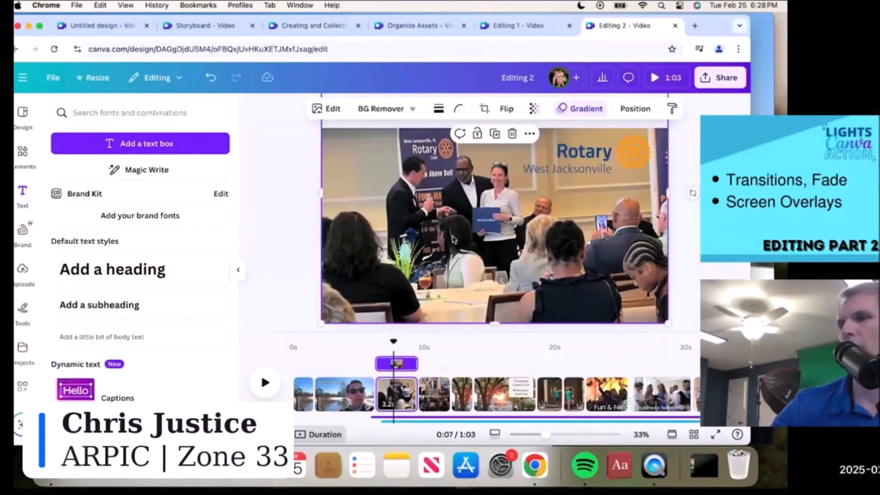
click(581, 111)
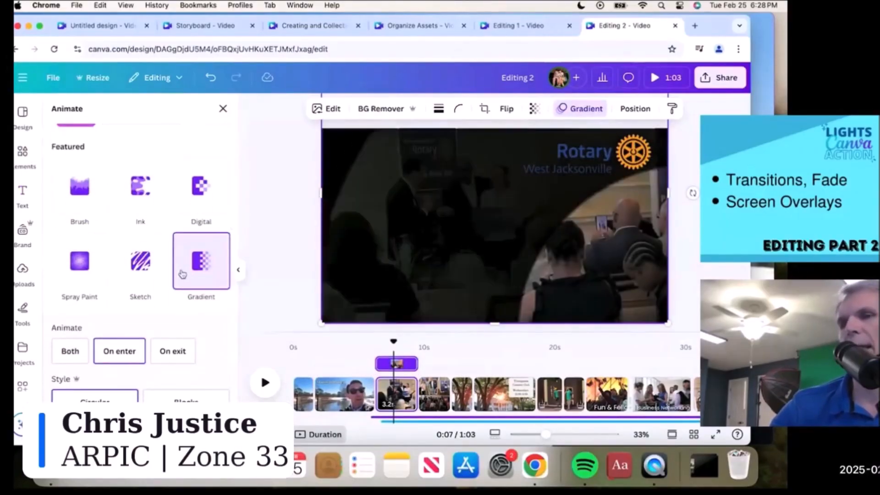
scroll(200, 331, up, 5)
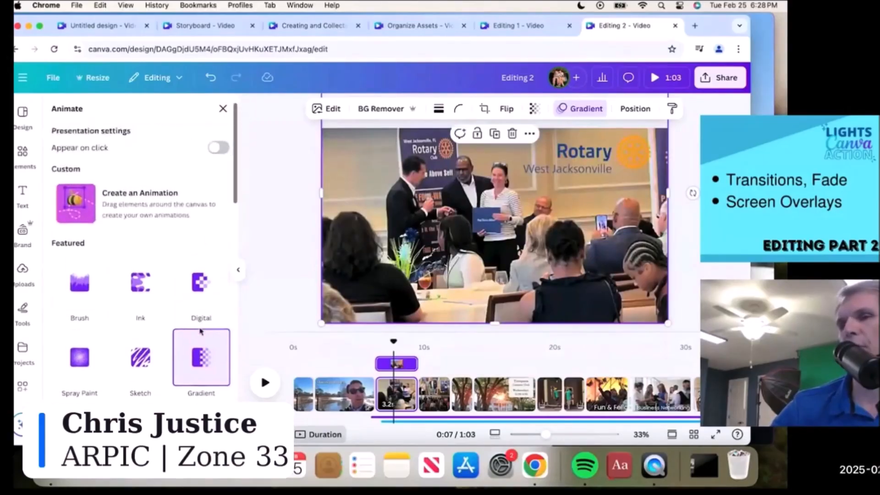
scroll(199, 331, down, 5)
scroll(200, 330, down, 3)
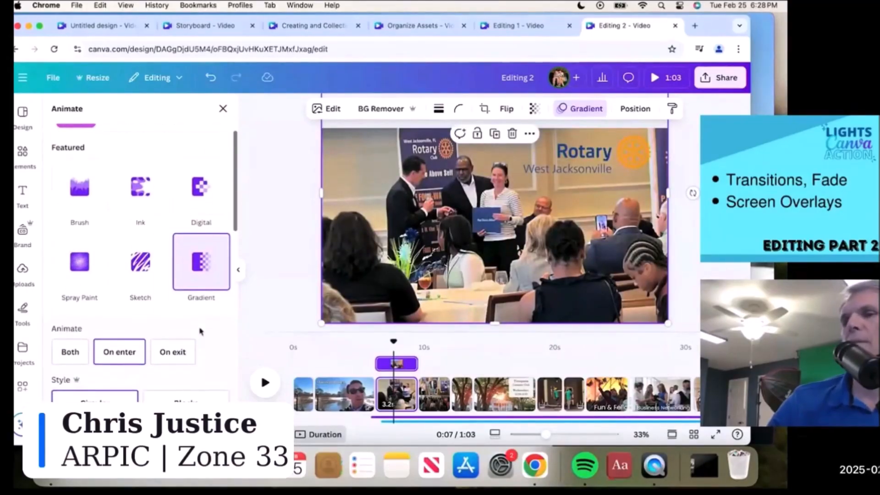
scroll(200, 331, down, 1)
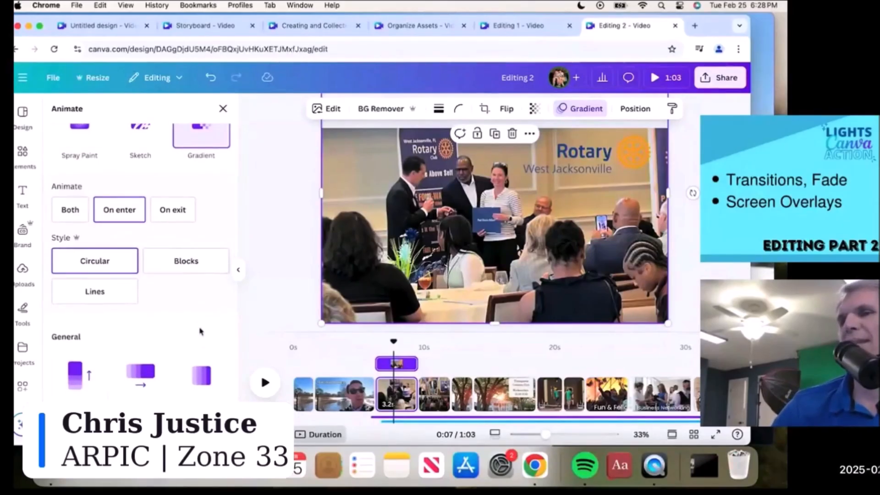
click(71, 211)
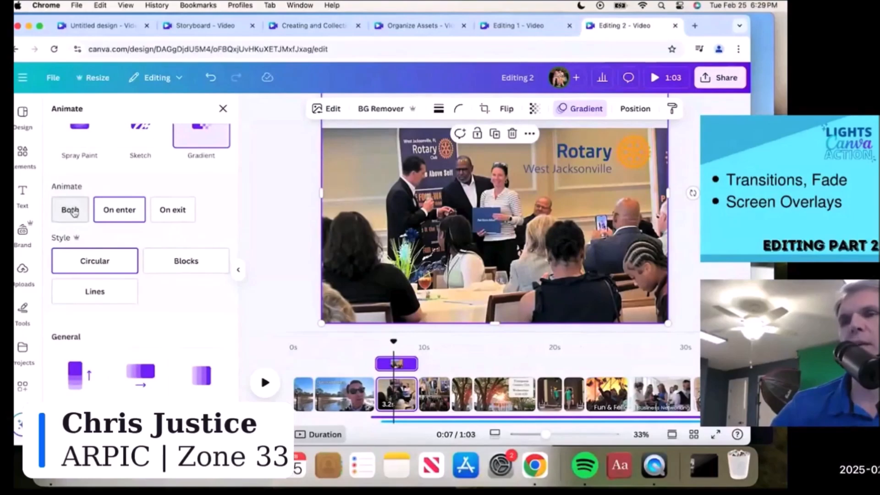
click(116, 218)
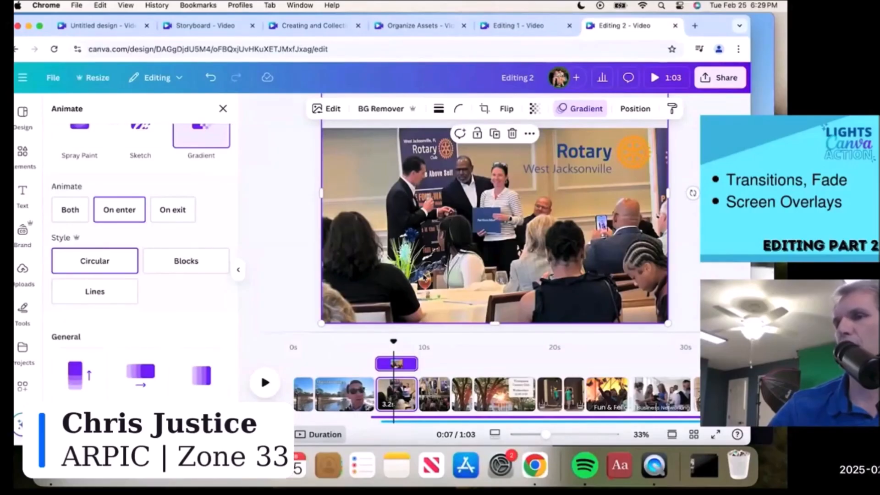
click(593, 163)
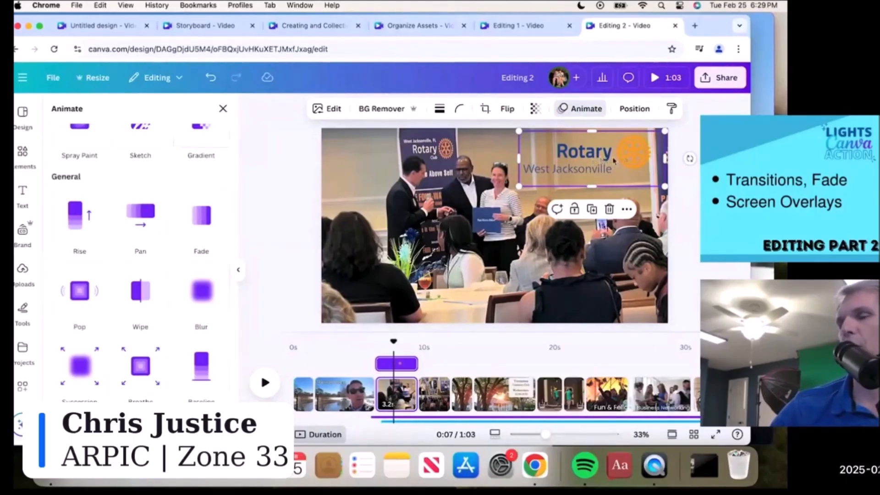
key(Escape)
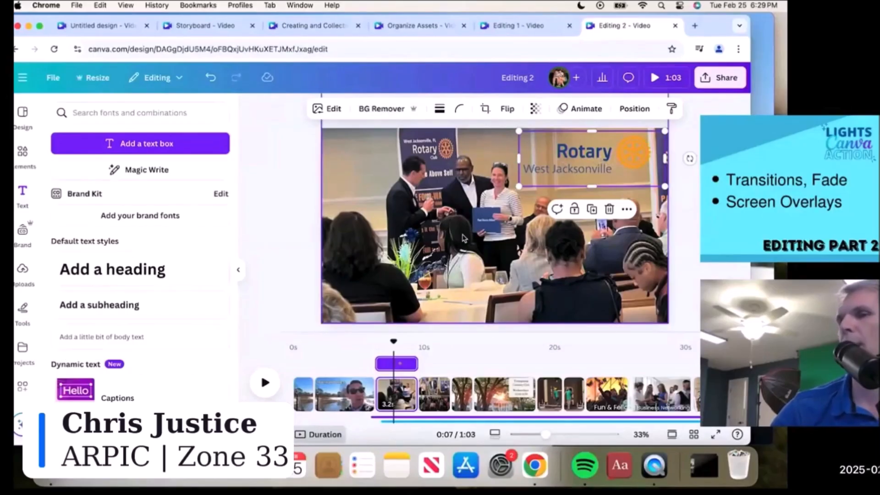
click(361, 393)
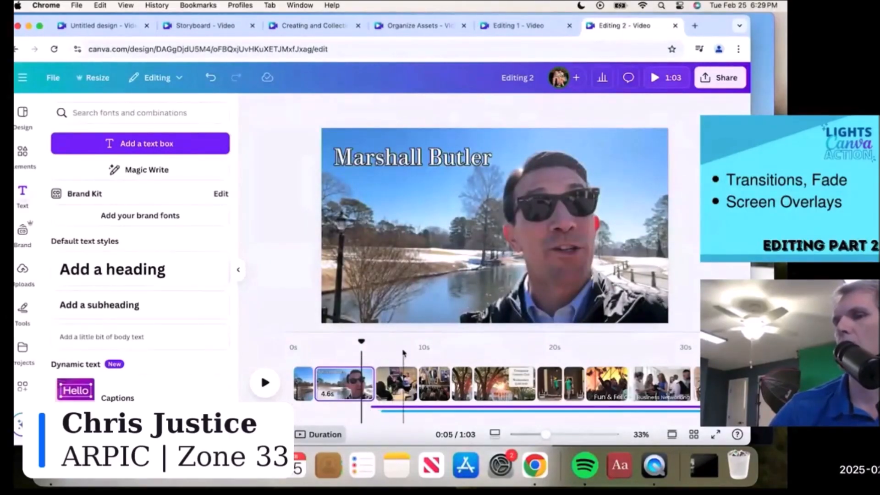
click(400, 347)
click(266, 383)
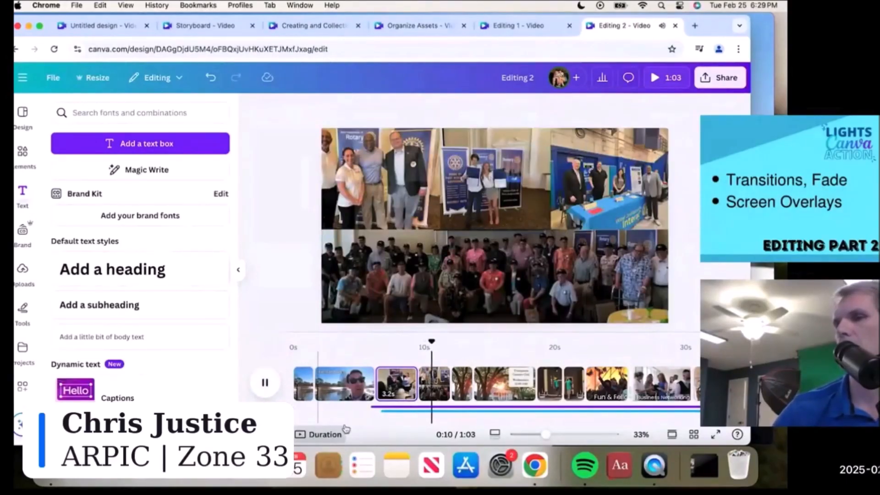
click(373, 348)
click(267, 388)
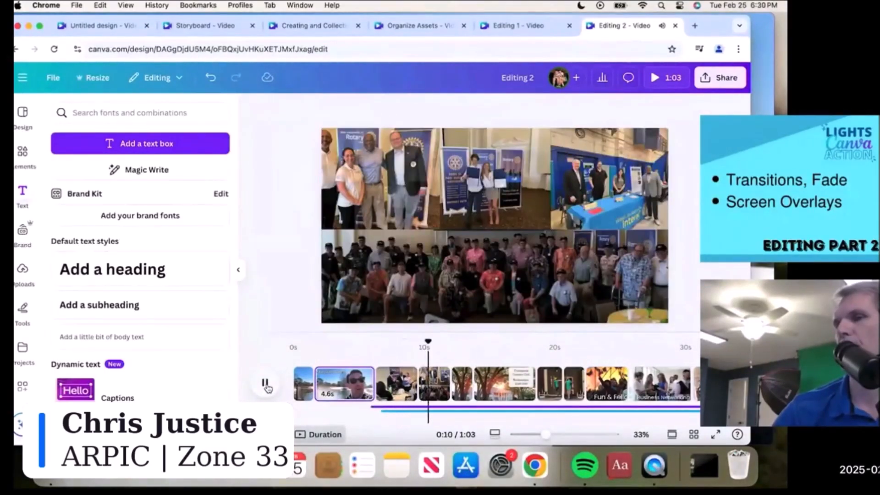
- Pause the preview and select the 1.7s sunlit oak tree clip at 0:13
click(265, 385)
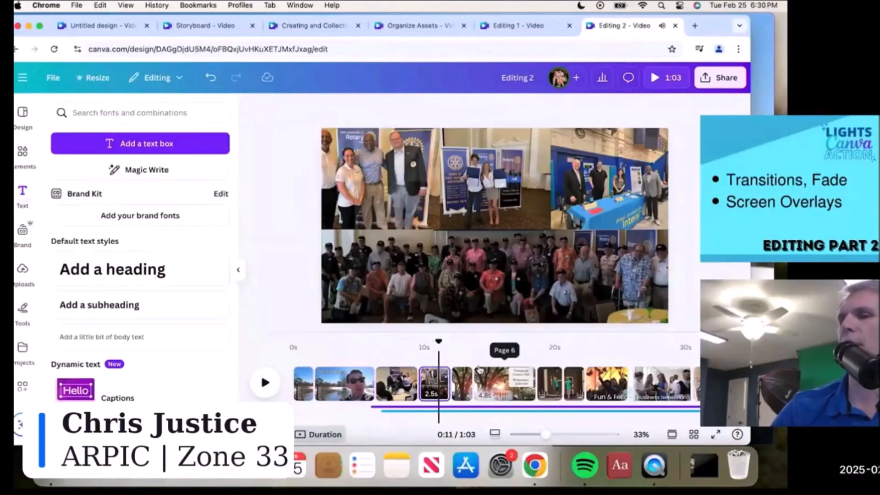
scroll(476, 380, right, 5)
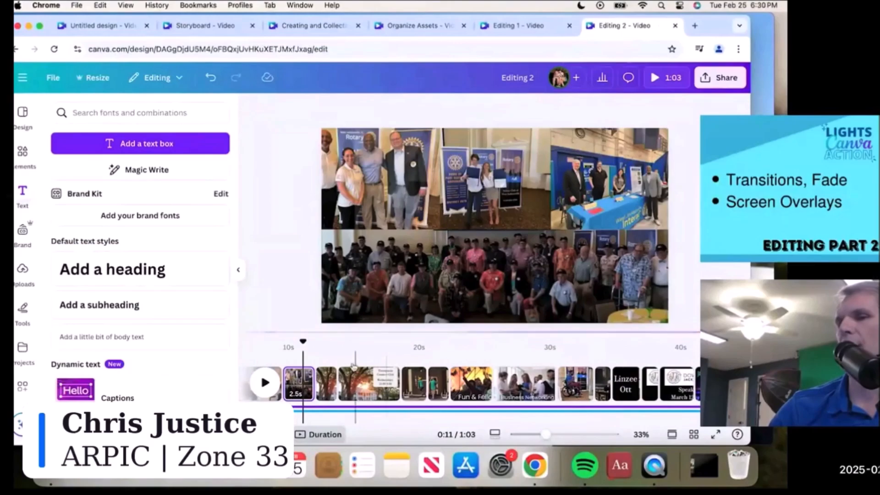
click(330, 386)
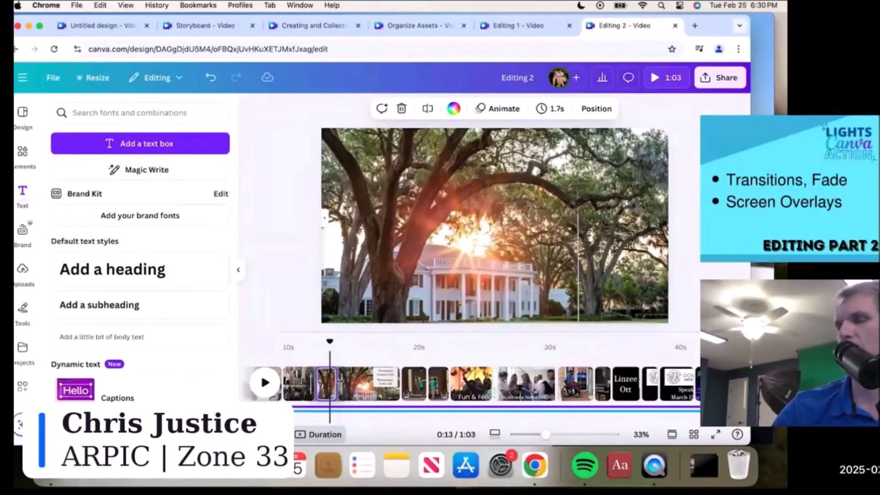
- Search Elements for 'square' and add a rectangle to the Timuquana Country Club clip
click(358, 383)
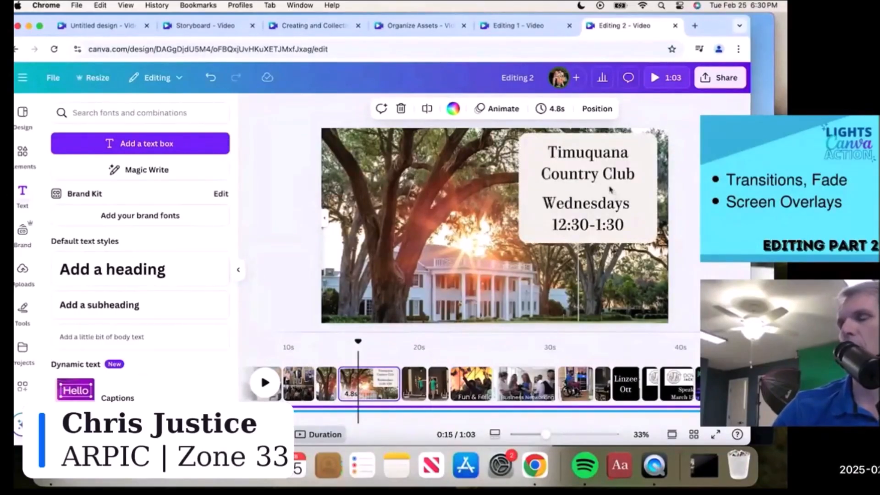
click(539, 182)
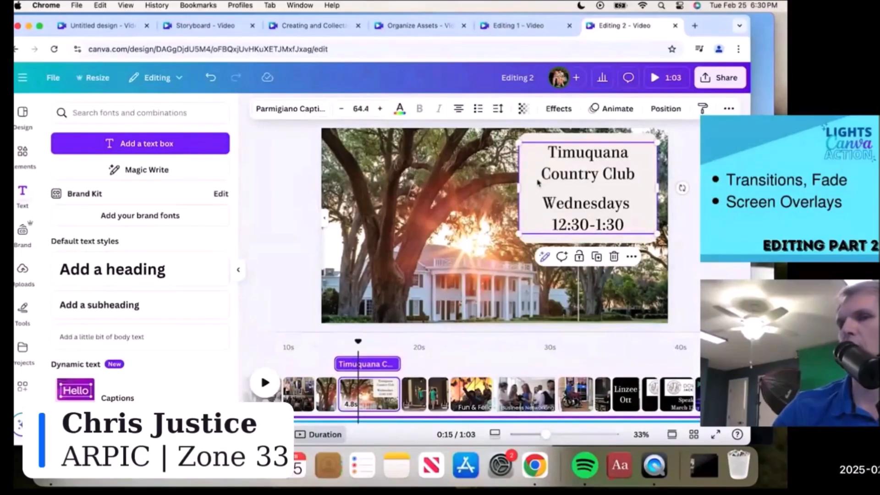
click(24, 154)
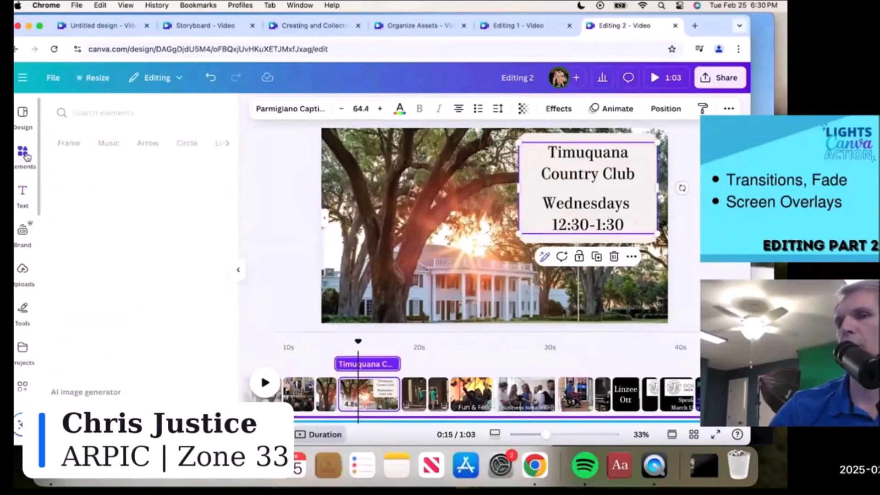
click(114, 113)
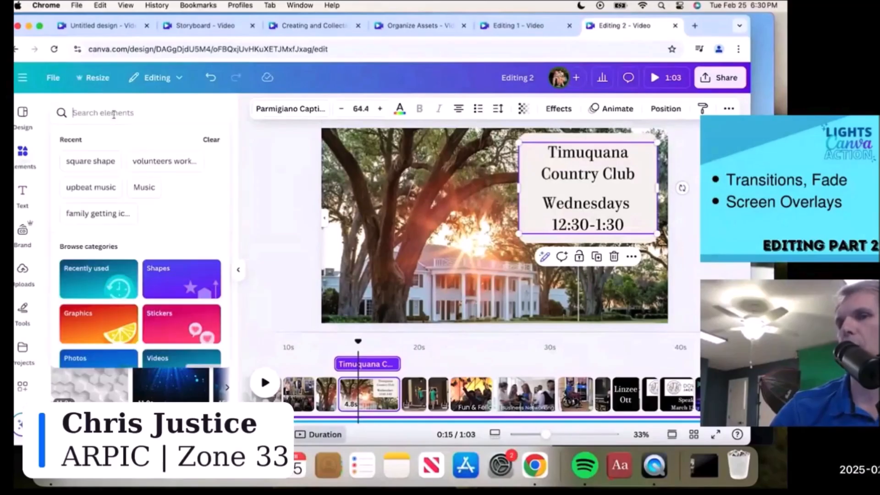
text(s)
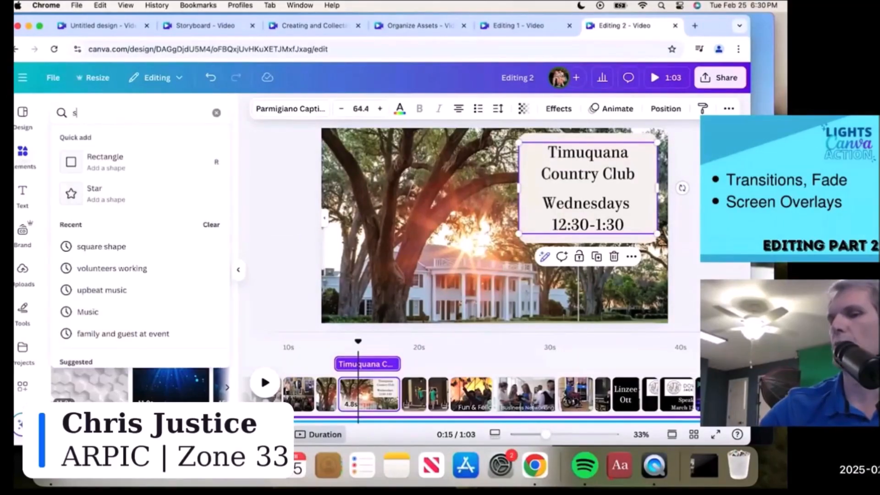
text(quare)
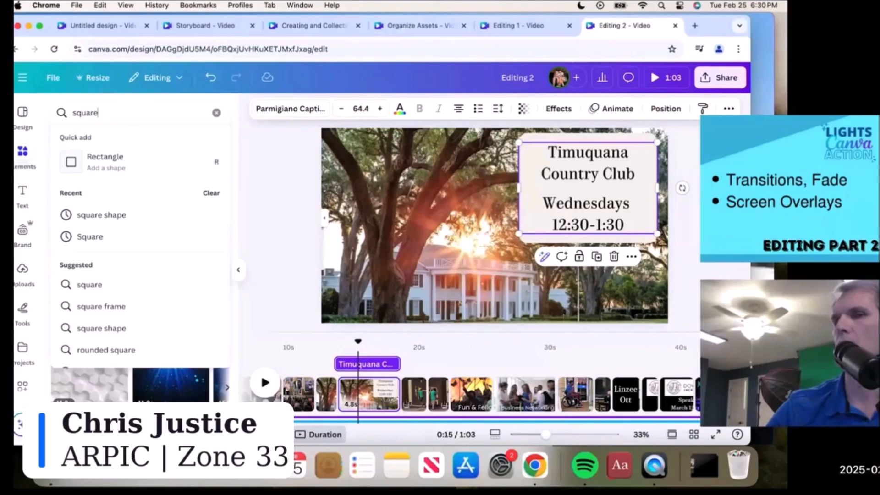
click(110, 163)
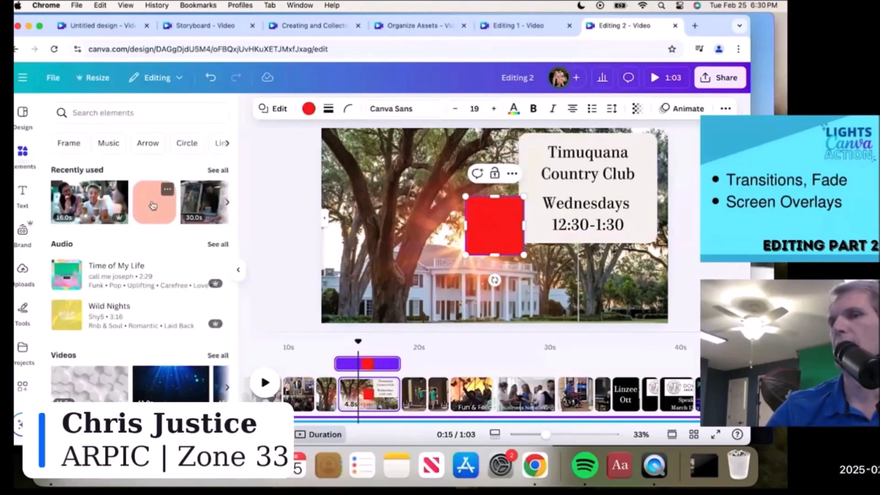
- Replace the red square with the peach rounded square and enlarge it
drag(152, 206, 387, 213)
click(490, 233)
key(Delete)
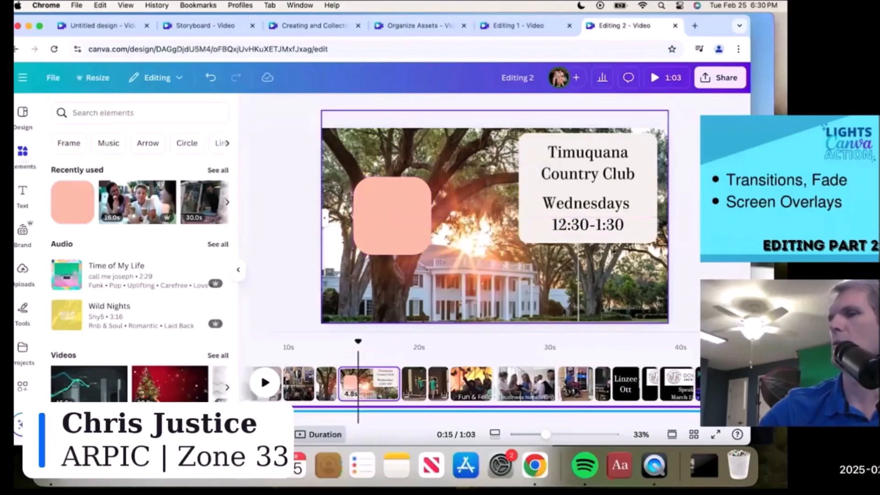
click(397, 225)
drag(431, 176, 487, 161)
- Recolour the rounded square to #B7C2D6, sampled from the white building
click(393, 109)
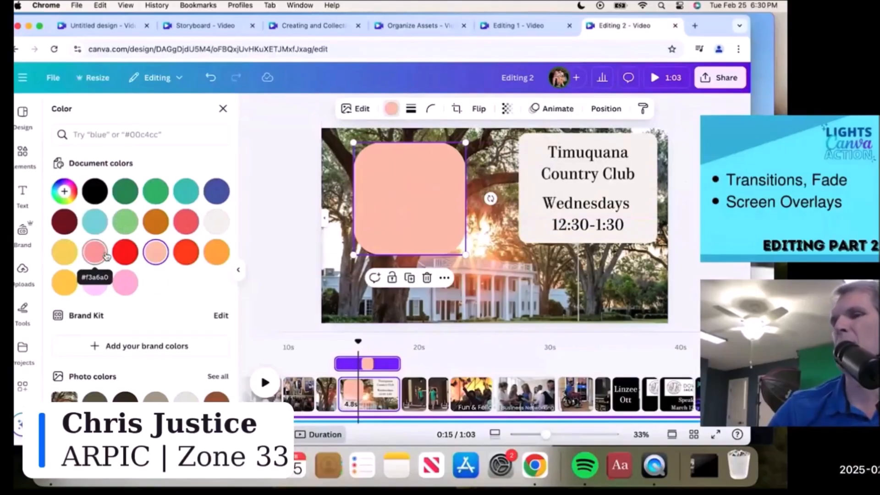
click(64, 191)
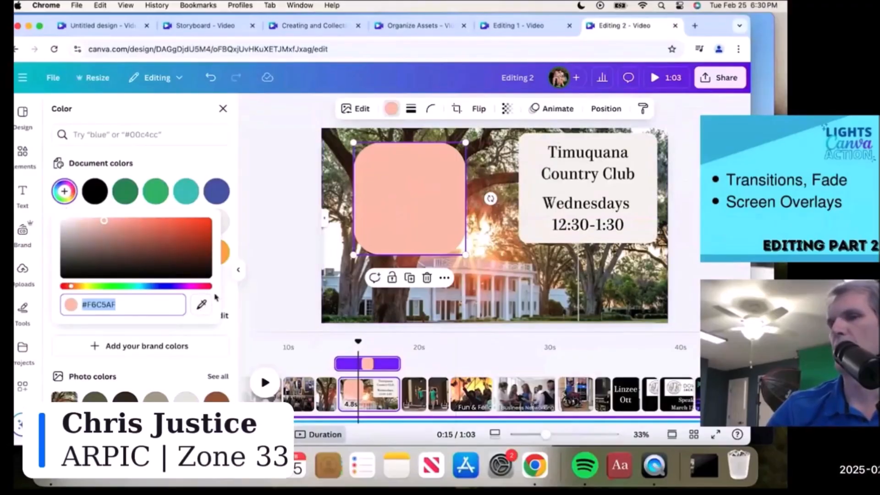
click(202, 304)
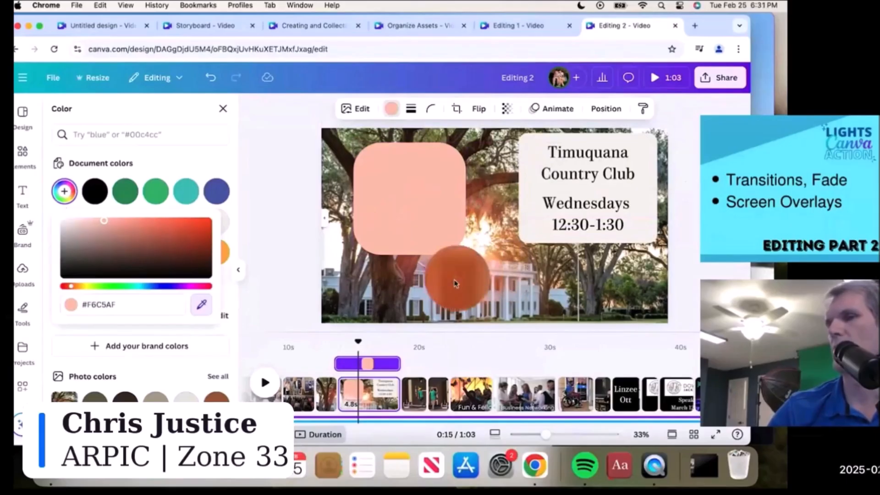
click(424, 296)
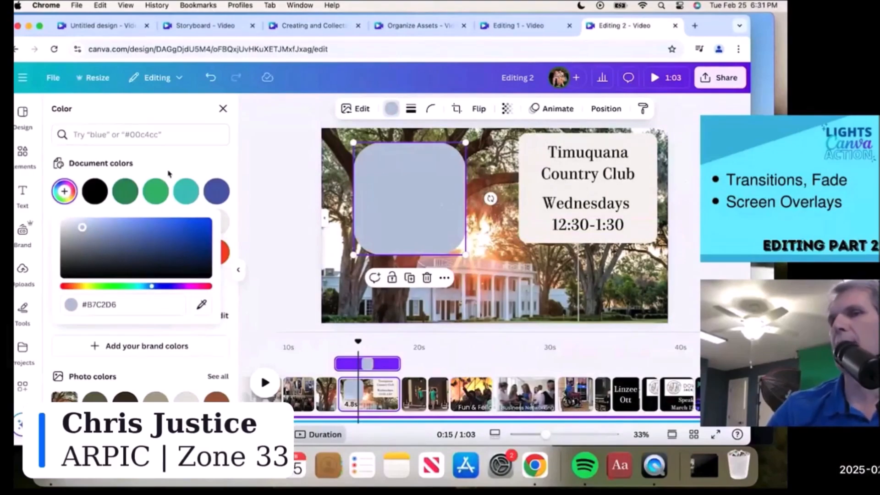
click(238, 269)
- Add a placeholder text box to the Timuquana clip and shrink it
click(23, 193)
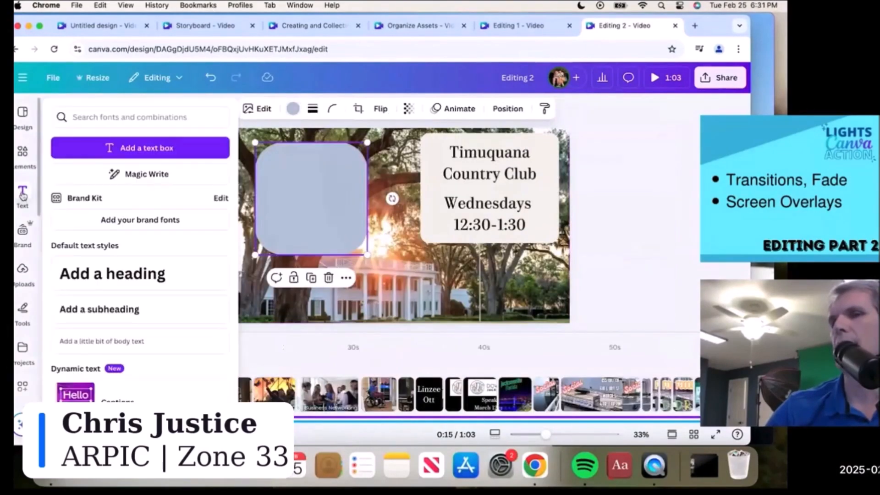
click(149, 151)
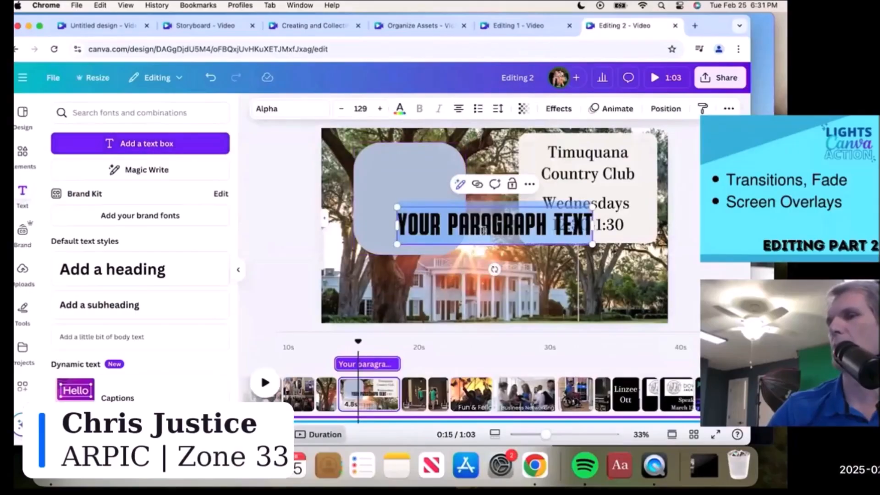
click(484, 231)
drag(593, 207, 465, 231)
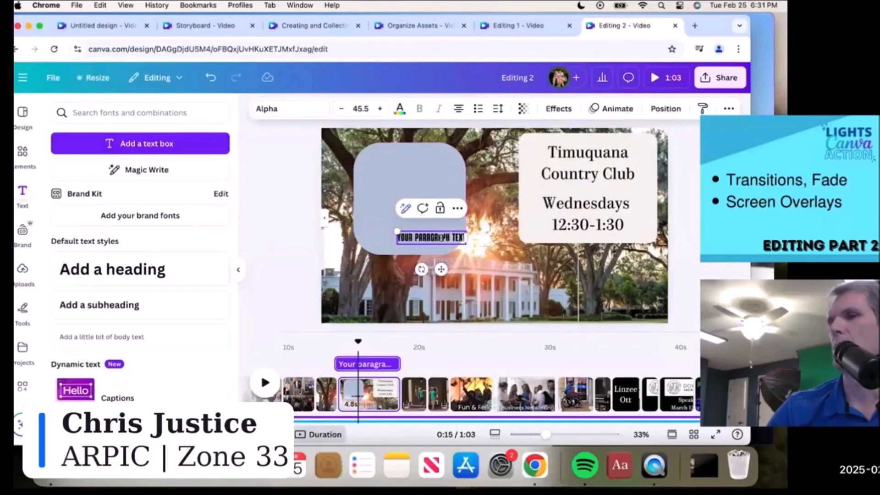
- Delete the grey rounded square and the placeholder text box, returning the playhead to 0:14
click(437, 238)
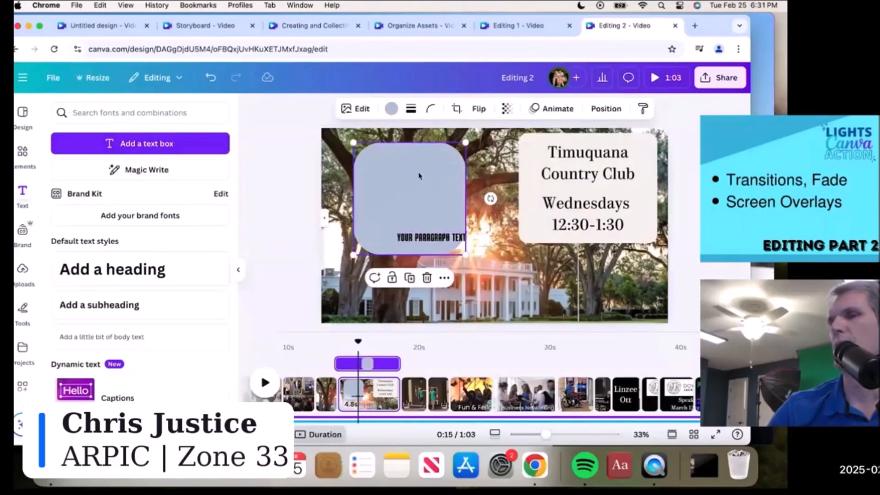
key(Delete)
click(428, 228)
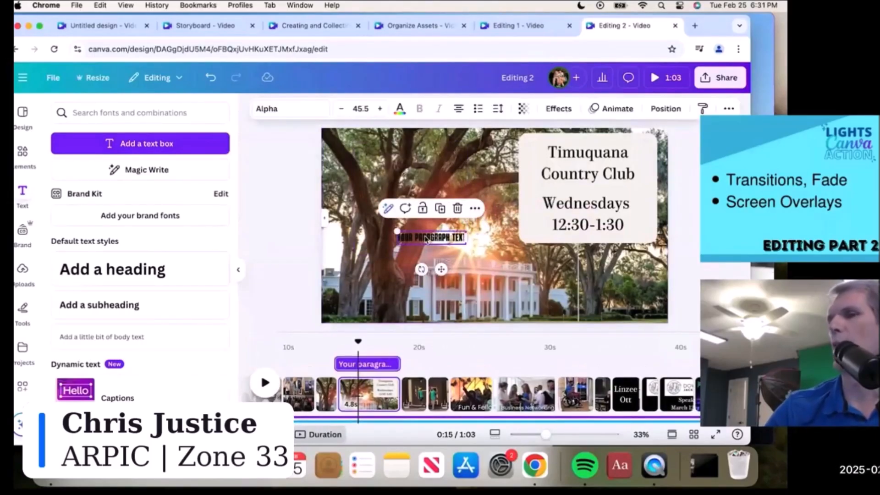
key(Delete)
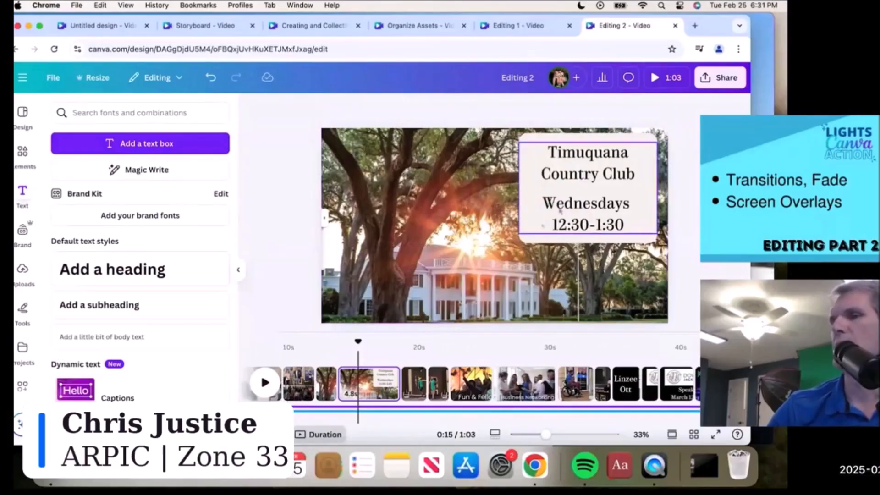
click(346, 357)
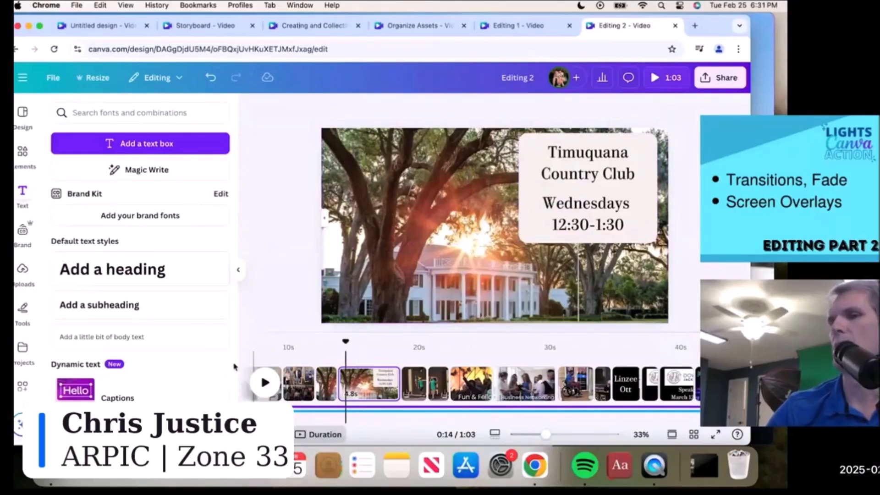
click(266, 383)
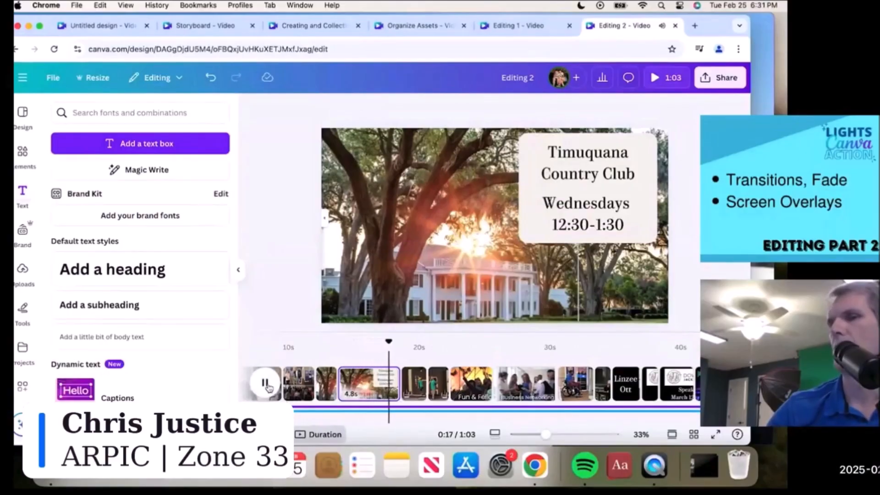
click(266, 383)
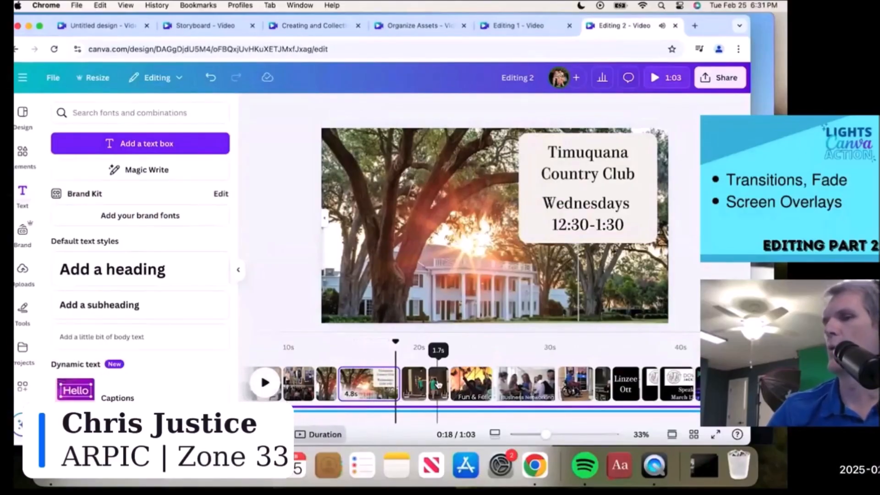
click(421, 384)
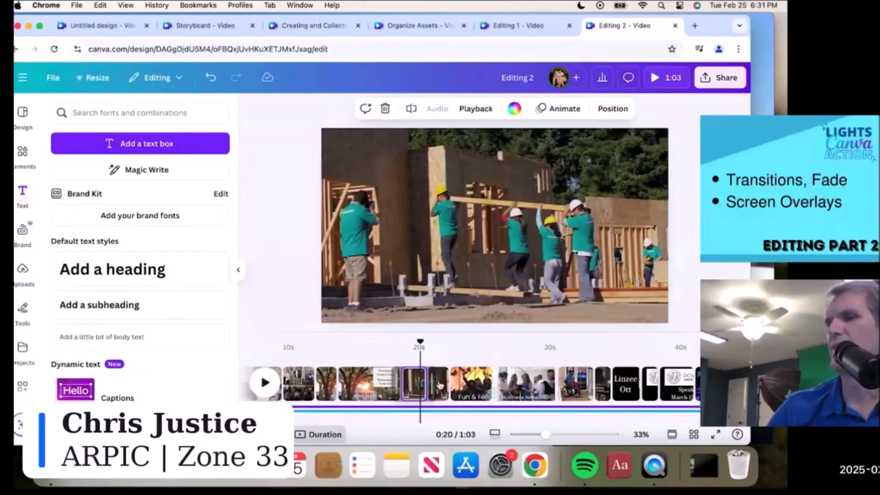
click(439, 384)
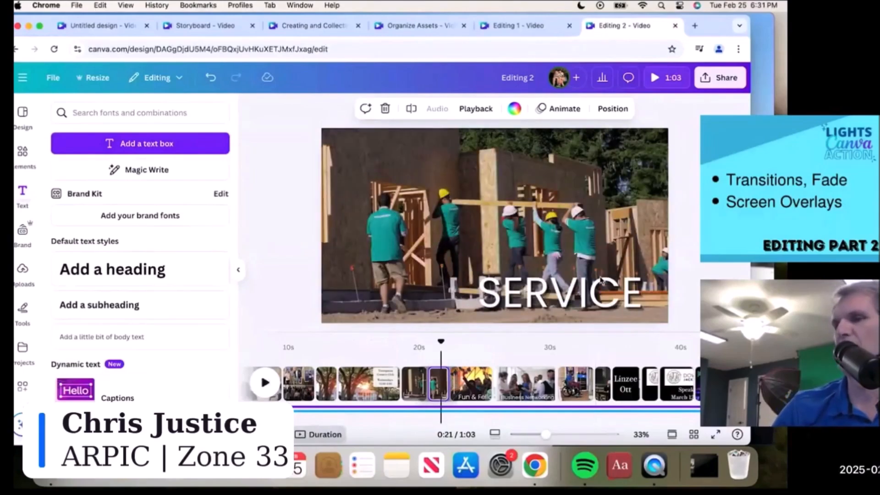
scroll(574, 379, right, 5)
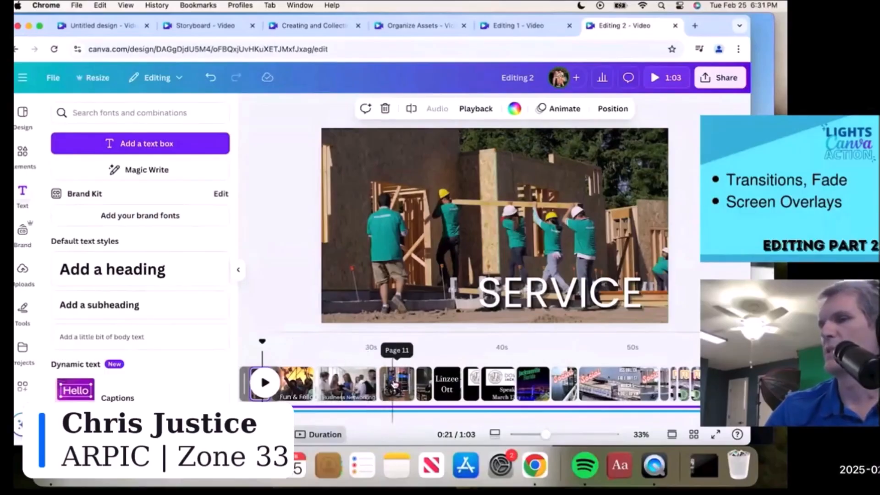
click(394, 384)
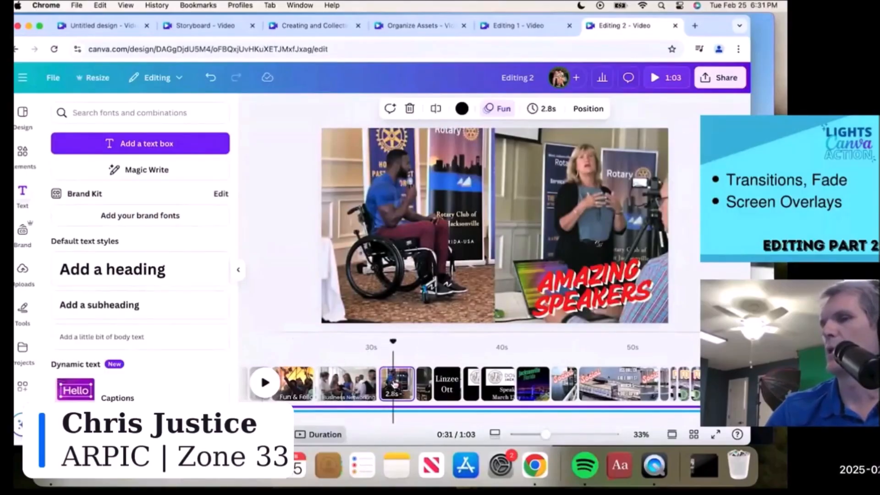
click(447, 389)
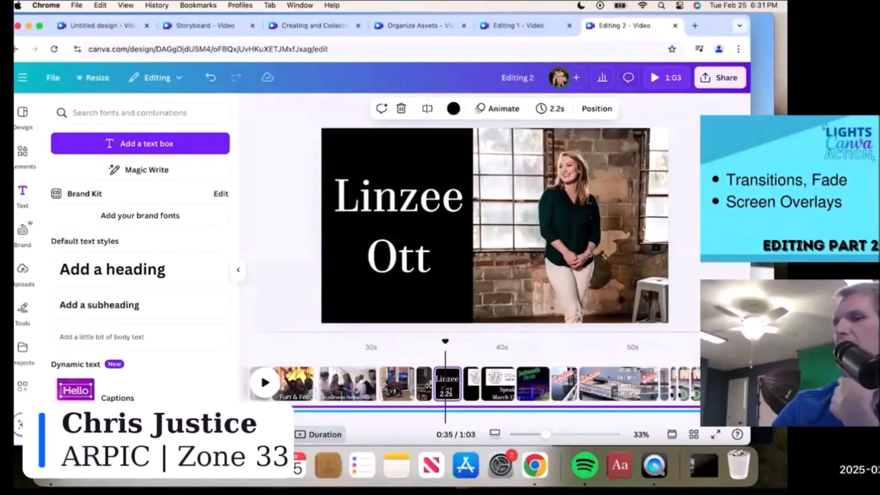
click(426, 387)
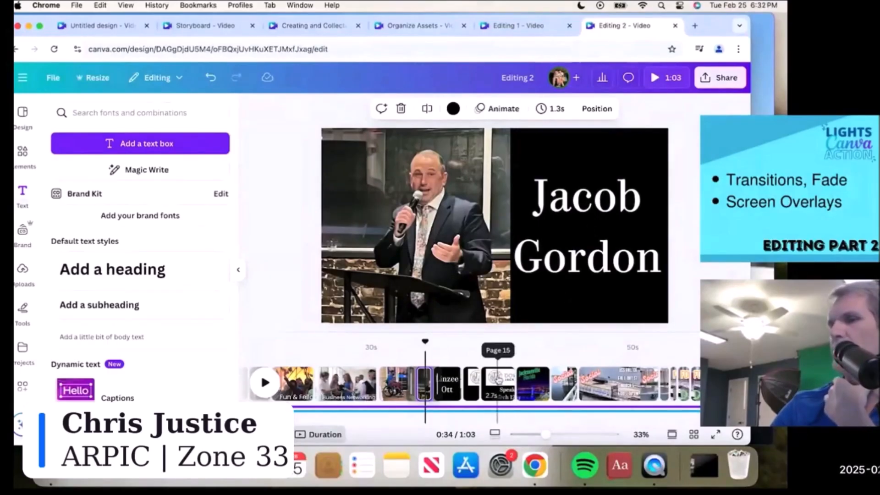
click(472, 381)
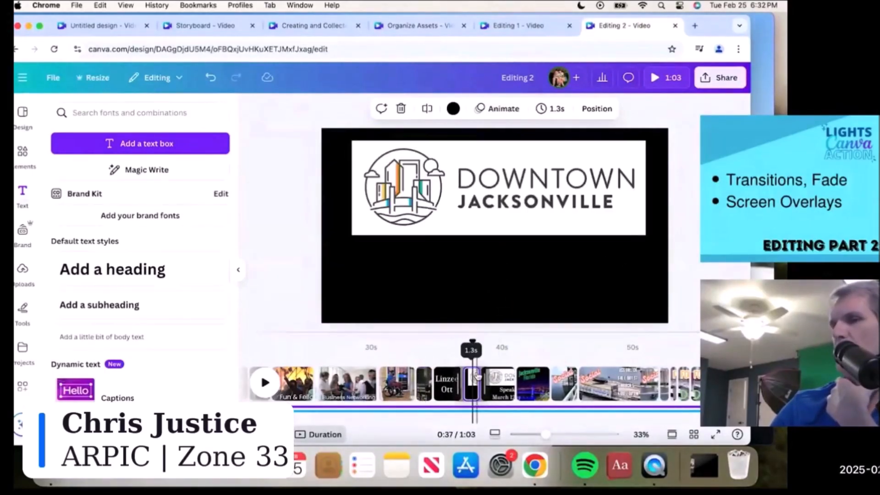
click(500, 385)
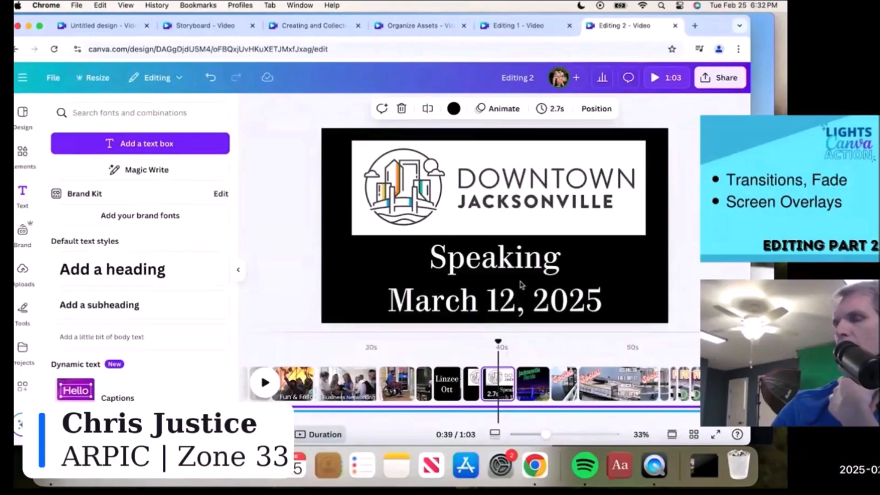
click(533, 388)
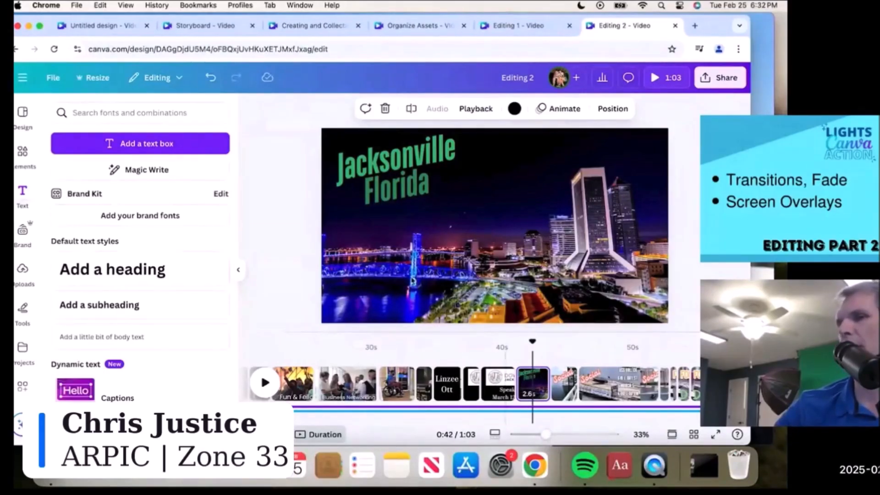
- Alternately select the Jacksonville Florida text overlay and its skyline video, then bring up the Social pier clip
click(411, 189)
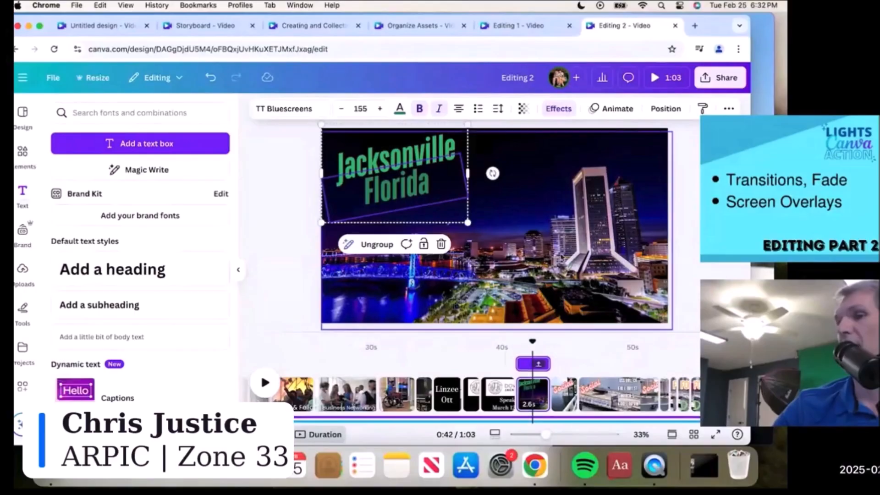
click(536, 242)
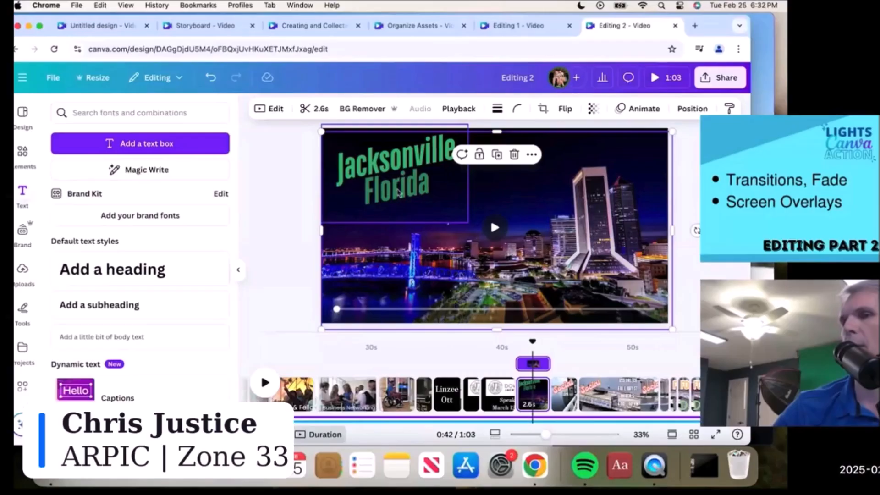
click(399, 185)
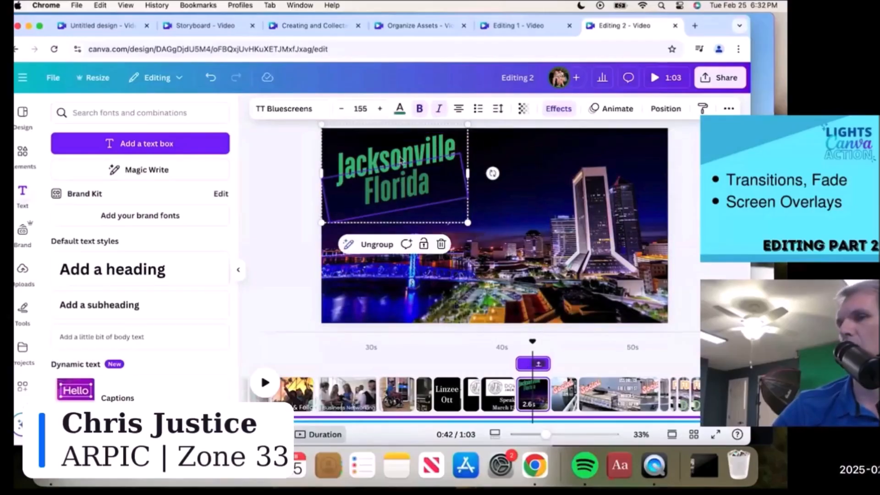
click(538, 207)
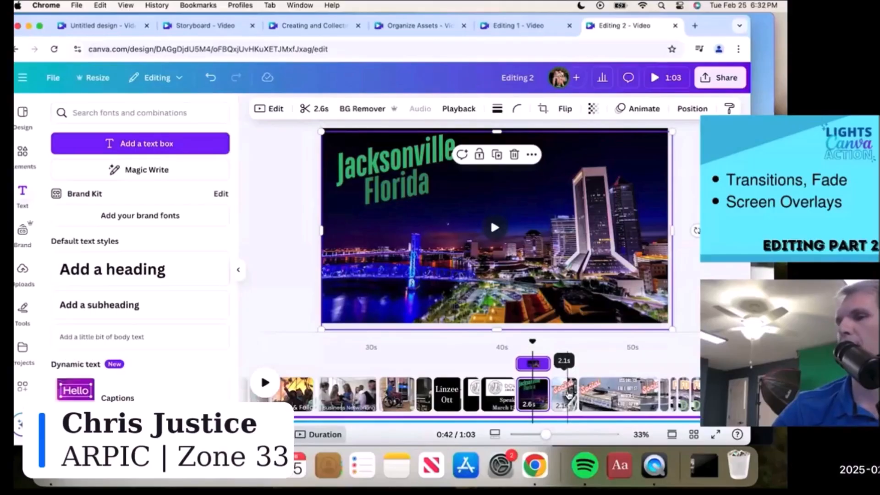
click(568, 395)
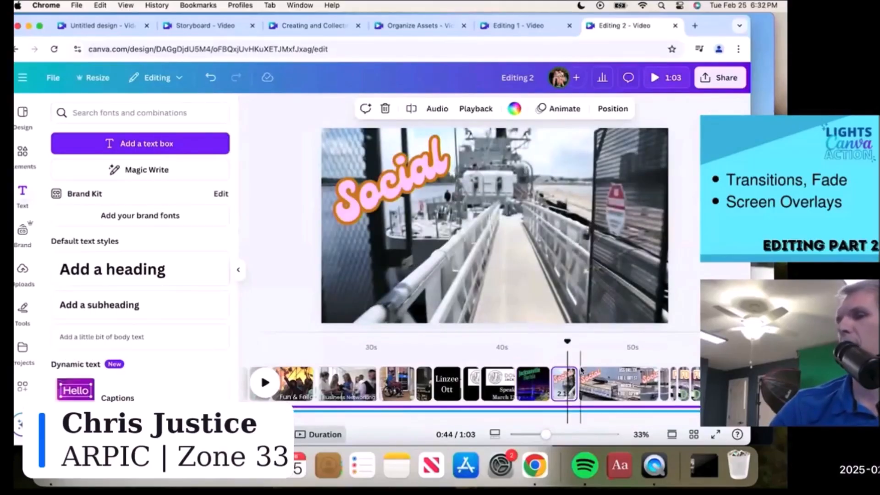
- Review the short ship scene, FOOOD!!! DRINK overlay and Ice Cream overlay clips in the timeline
scroll(585, 380, right, 5)
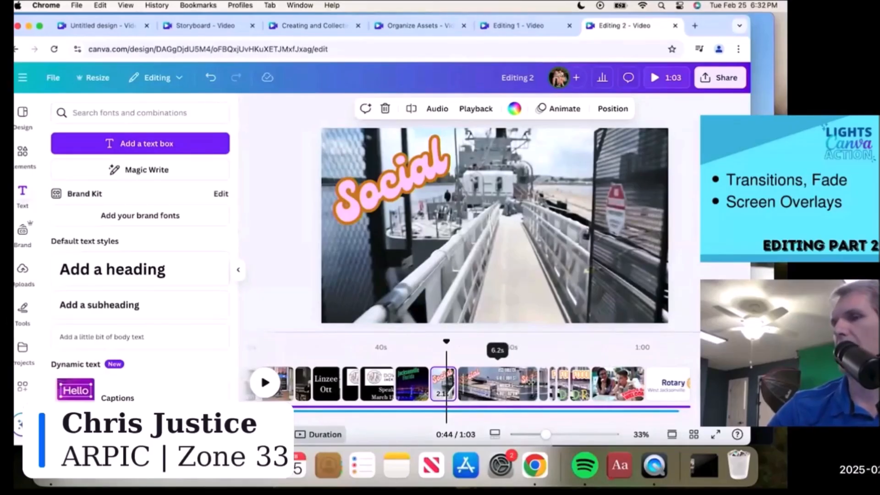
click(544, 385)
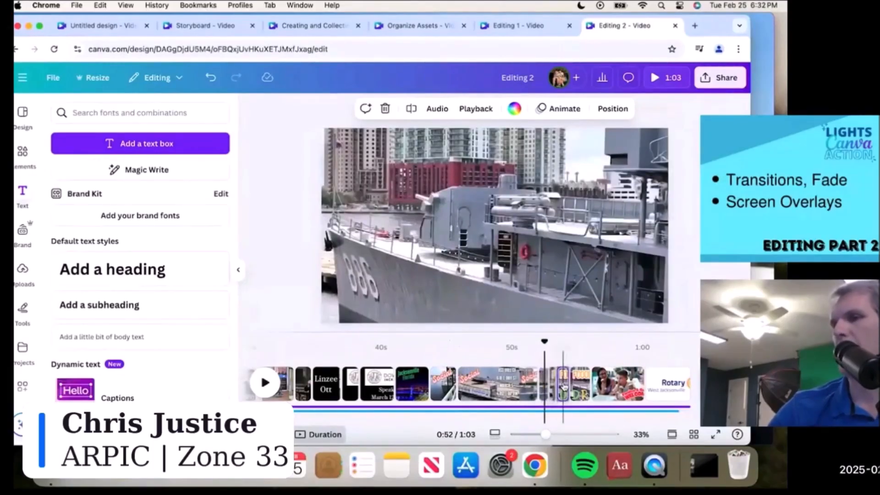
click(563, 387)
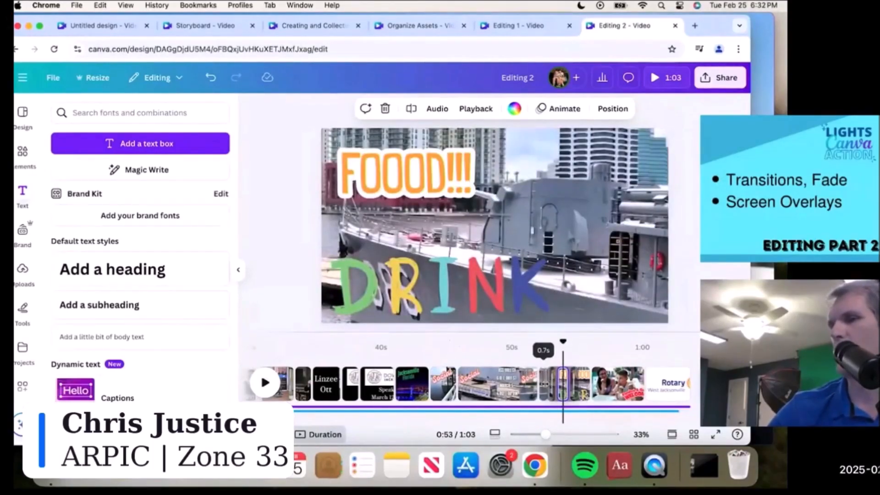
click(543, 387)
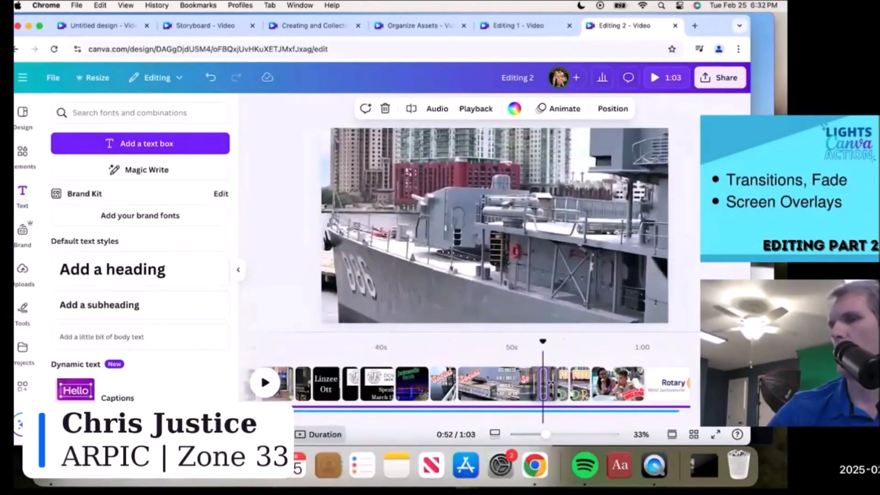
click(563, 387)
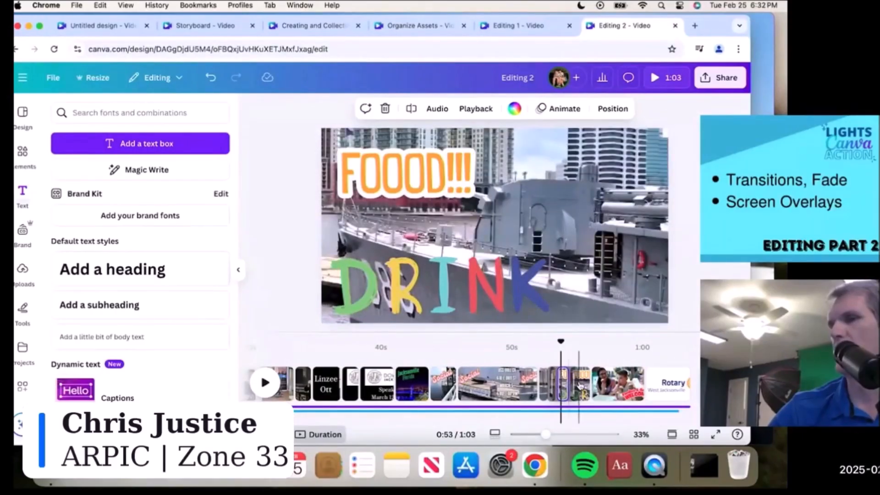
click(580, 385)
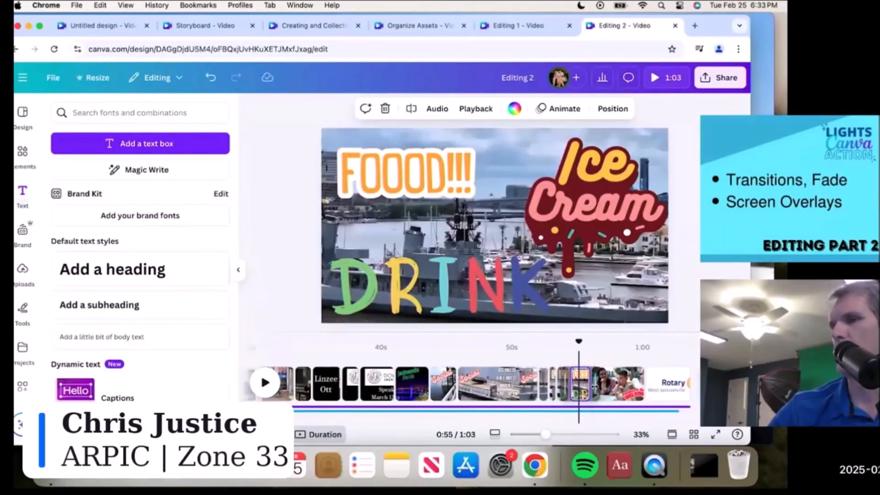
- Preview playback from the USS Orleck Social scene, then select the Families & Guests WELCOME title
click(535, 347)
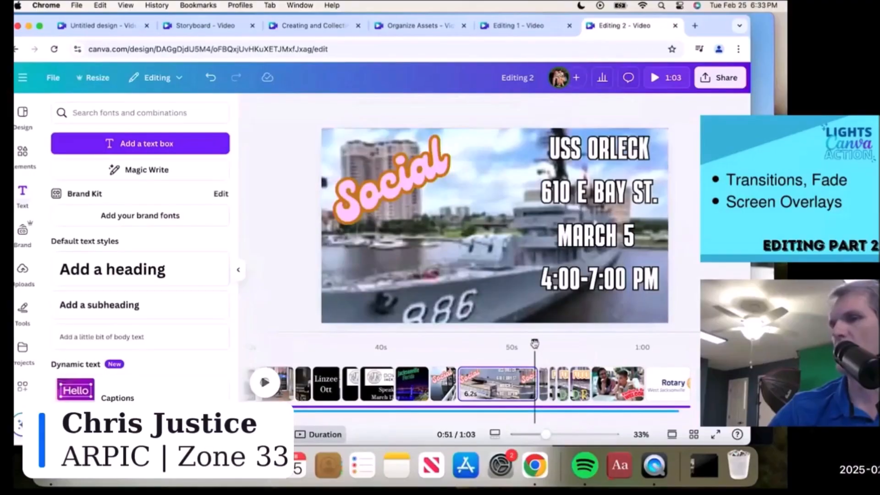
click(265, 383)
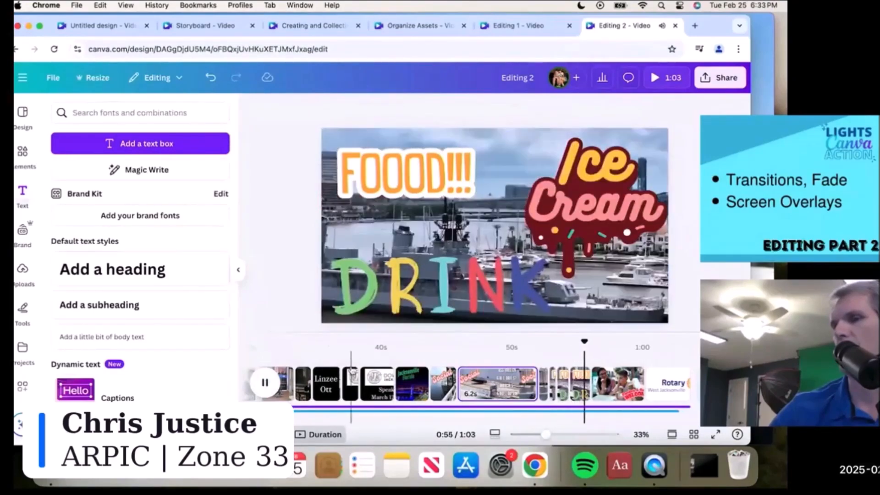
click(335, 383)
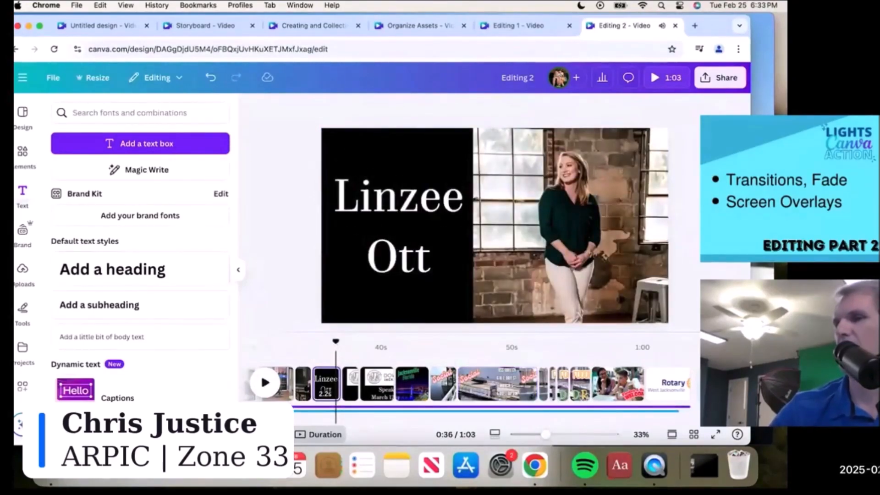
click(616, 384)
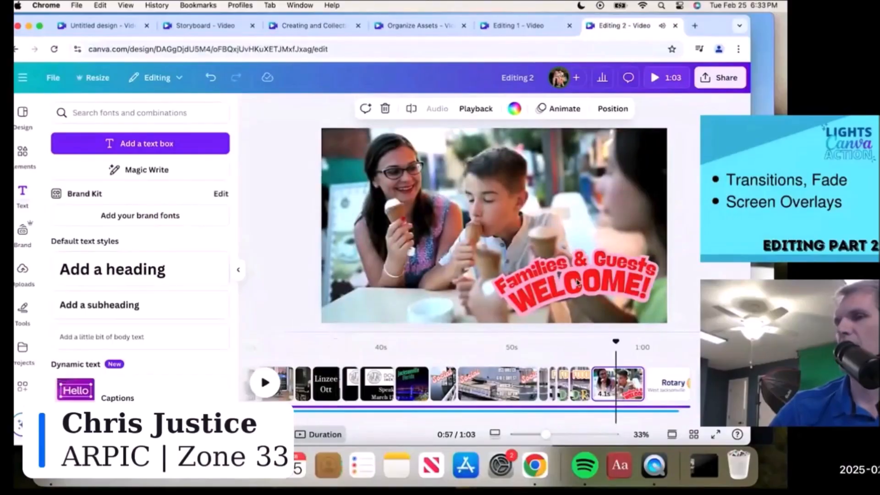
click(575, 274)
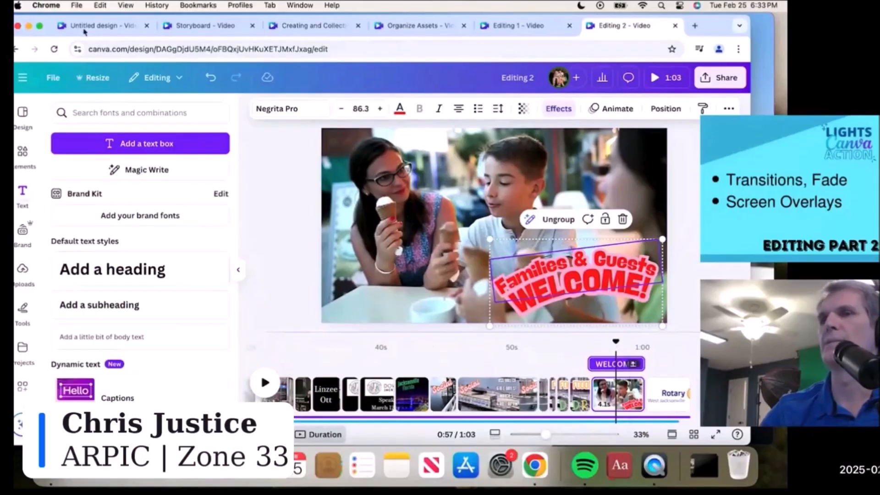
- Hide Chrome, close the Lights Canva Assets folder, and play Editing 2 (1).mp4 full screen
click(28, 27)
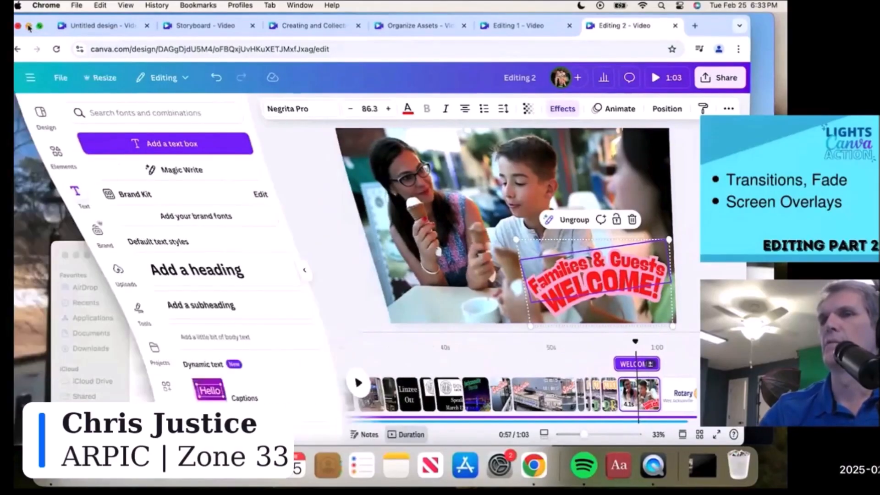
click(65, 255)
click(35, 22)
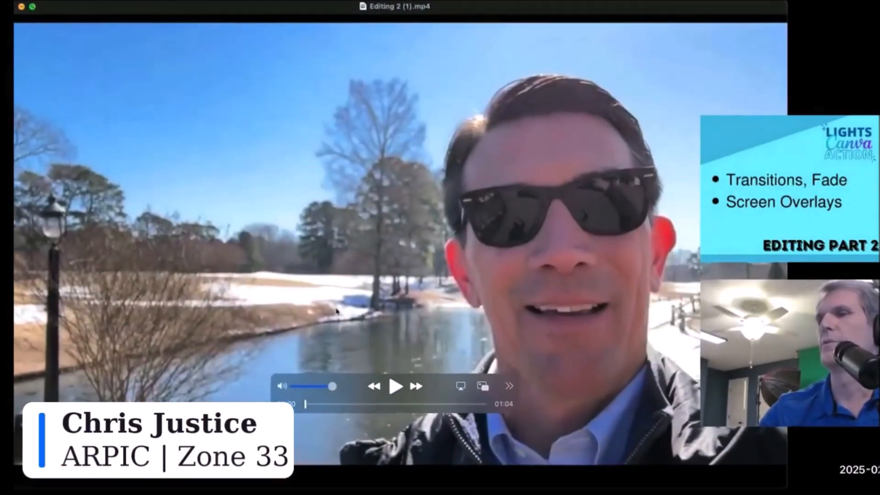